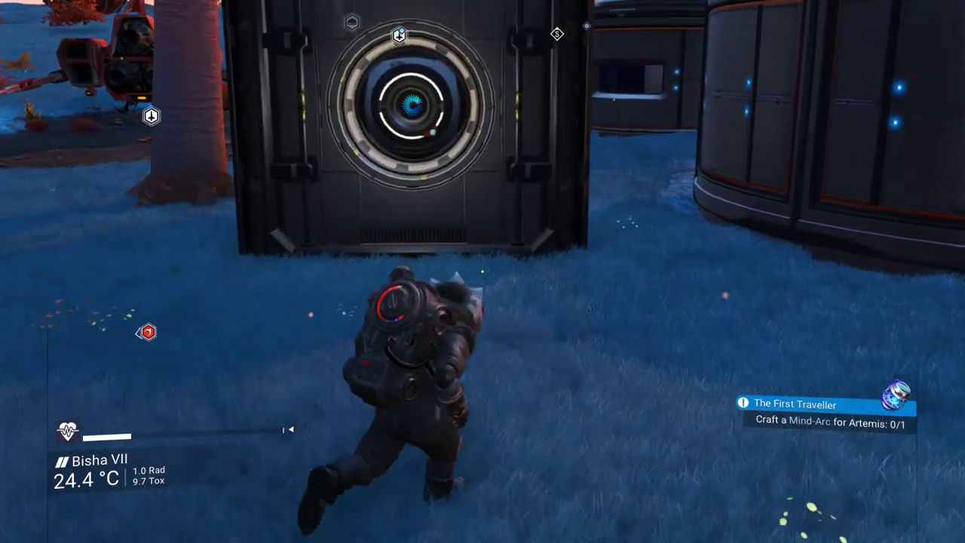
{"action": "key", "text": "w"}
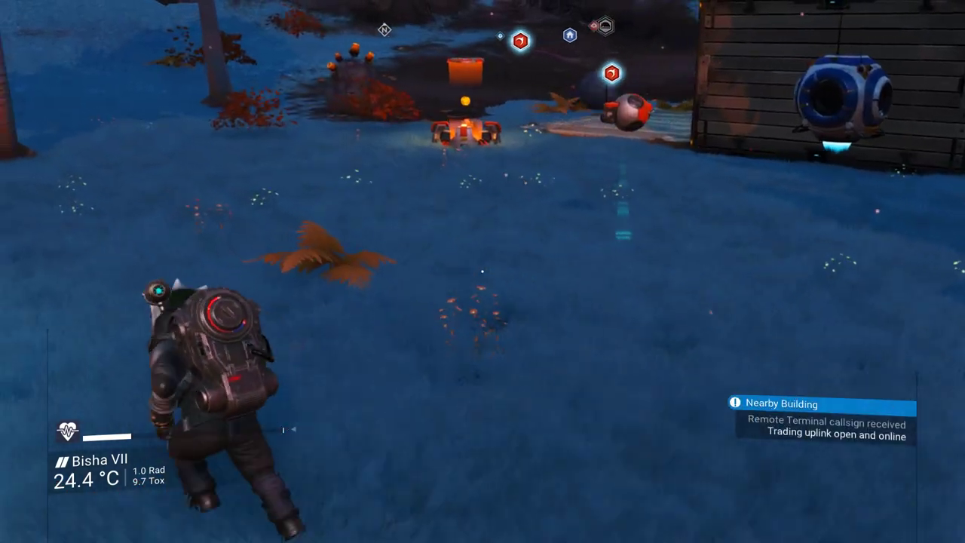
{"action": "key", "text": "w"}
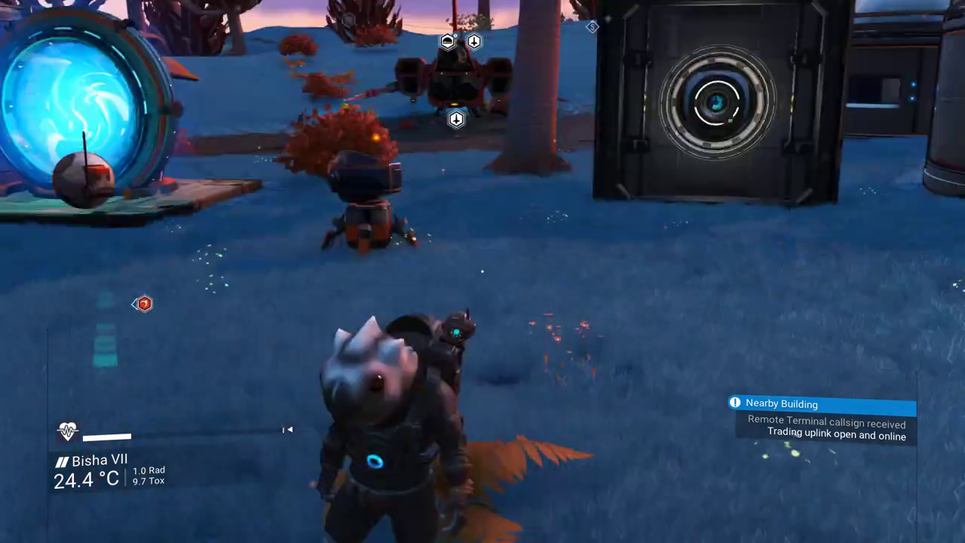
{"action": "key", "text": "w"}
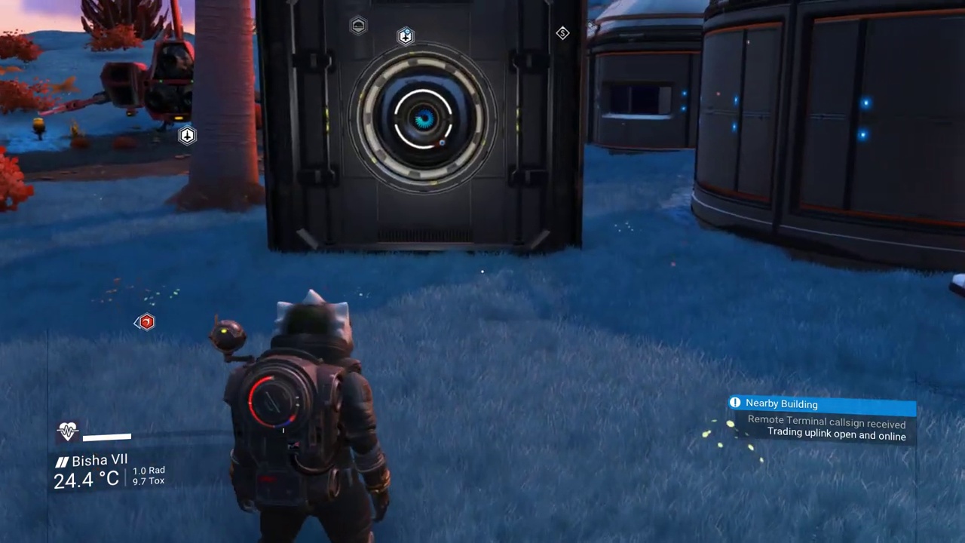
{"action": "key", "text": "w"}
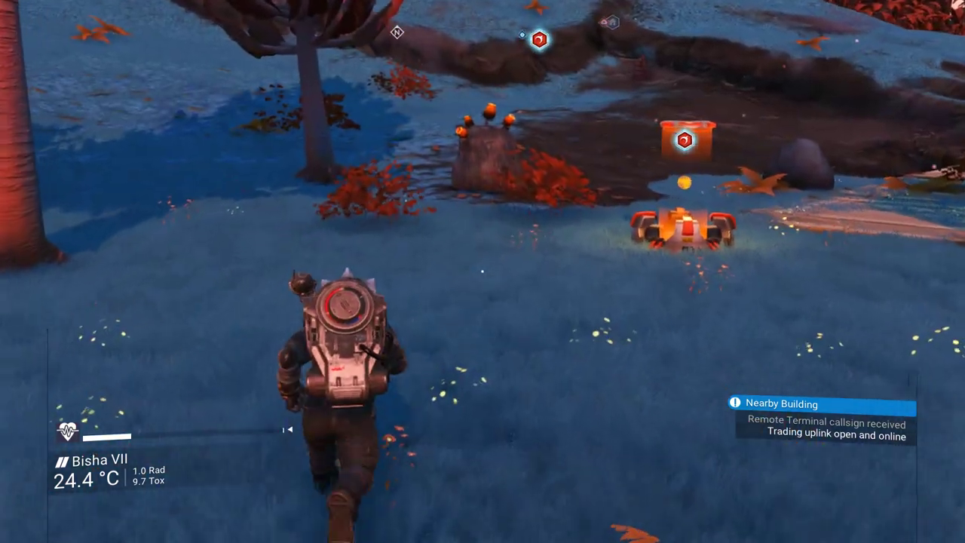
{"action": "key", "text": "w"}
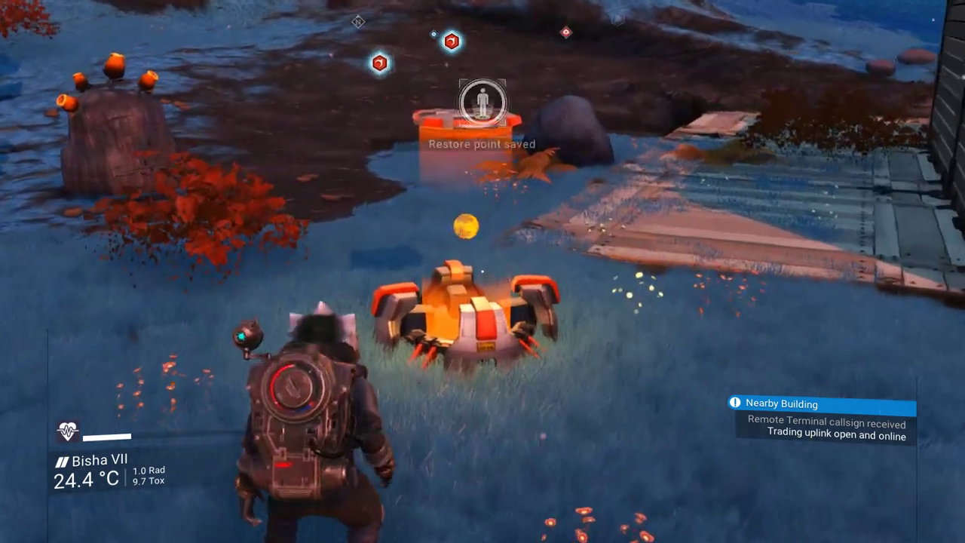
{"action": "key", "text": "w"}
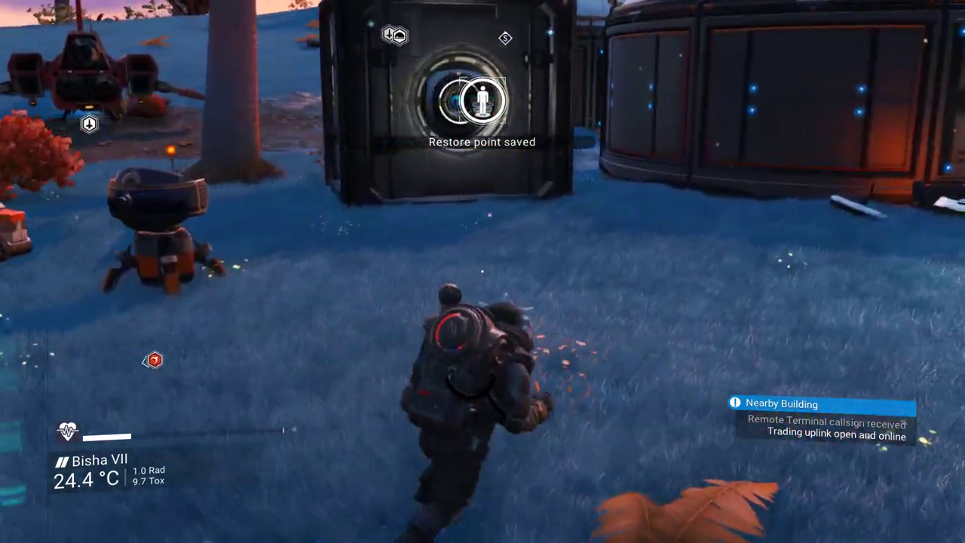
{"action": "key", "text": "w"}
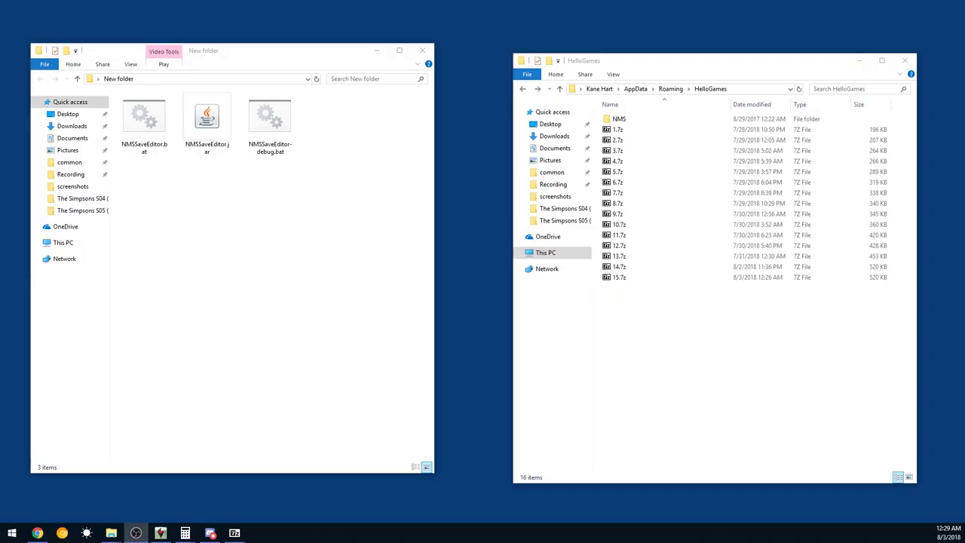
- Go to the %appdata% location in File Explorer and open the HelloGames folder
{"action": "left_click", "coordinate": [322, 281]}
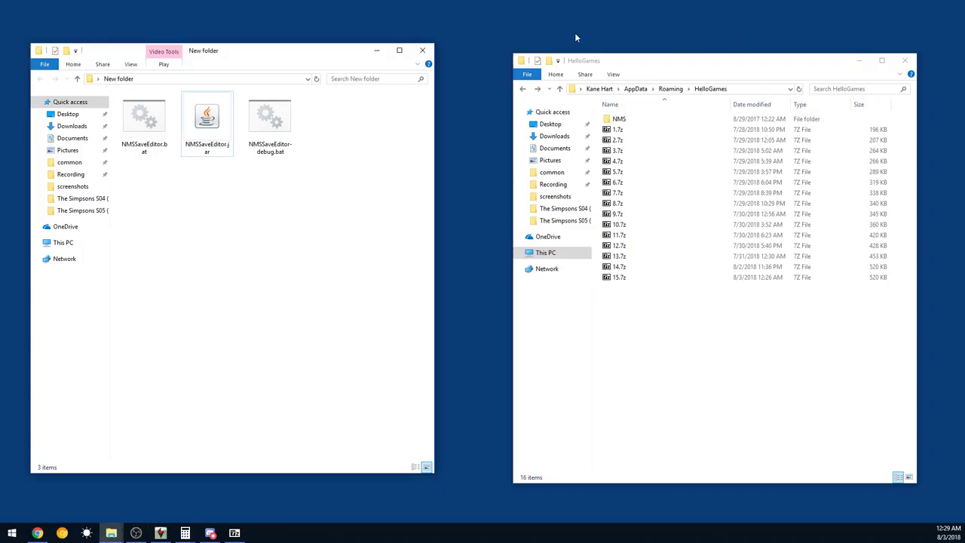
{"action": "left_click", "coordinate": [741, 88]}
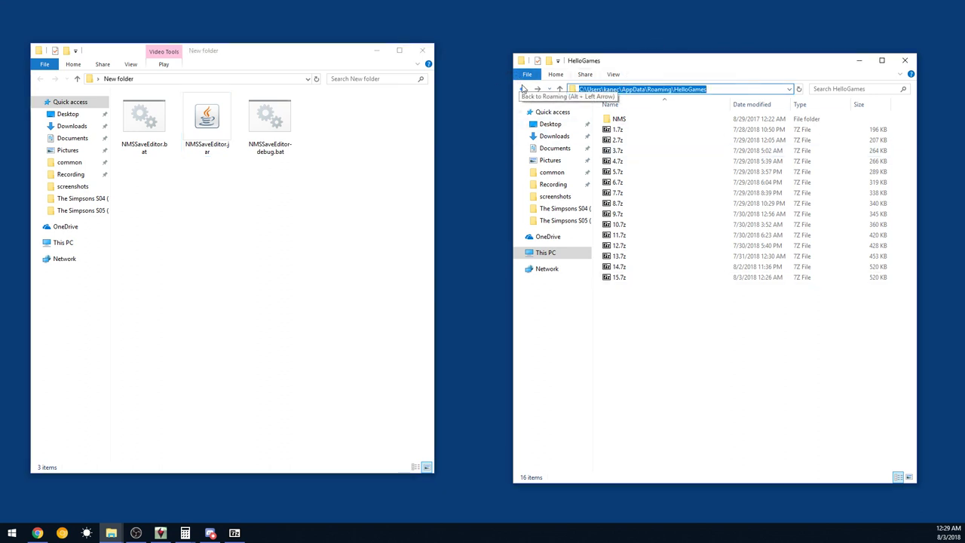
{"action": "type", "text": "%appdata%"}
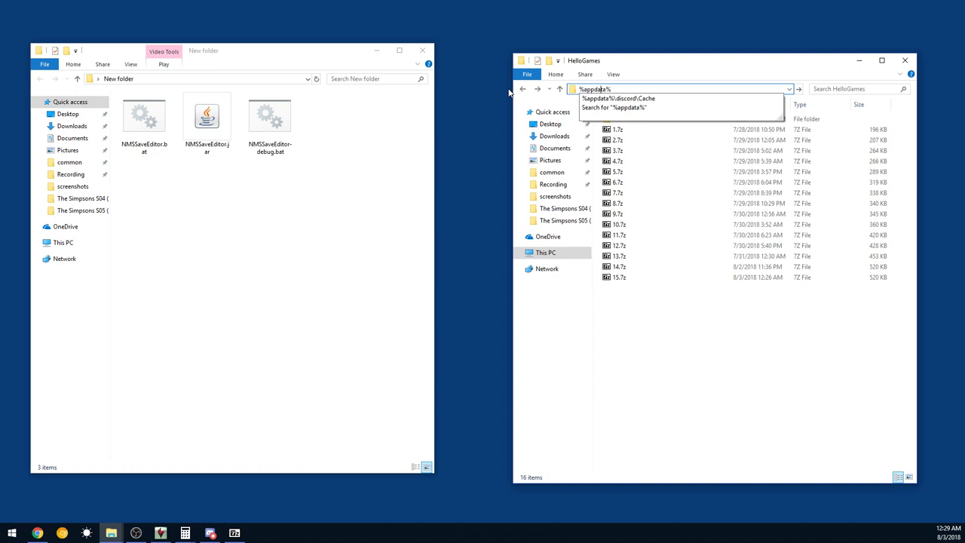
{"action": "key", "text": "Return"}
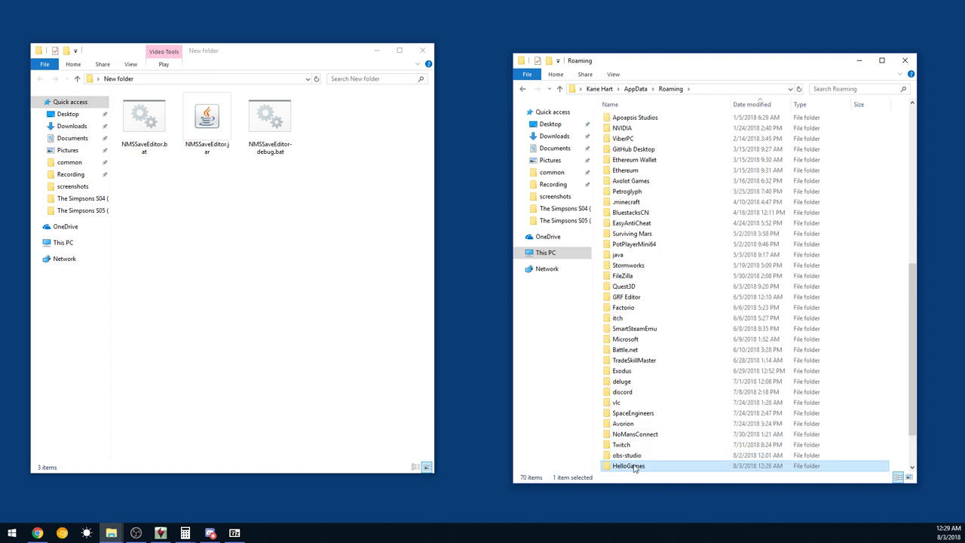
{"action": "double_click", "coordinate": [676, 465]}
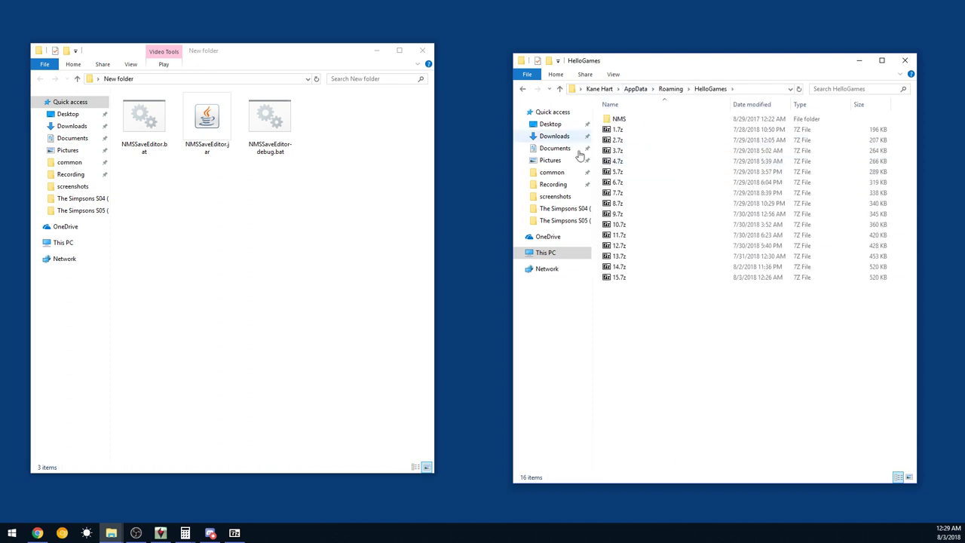
- Look into the NMS folder and its st_ subfolder for the save files, and return to the HelloGames folder
{"action": "left_click_drag", "start_coordinate": [709, 310], "coordinate": [631, 129]}
{"action": "double_click", "coordinate": [628, 122]}
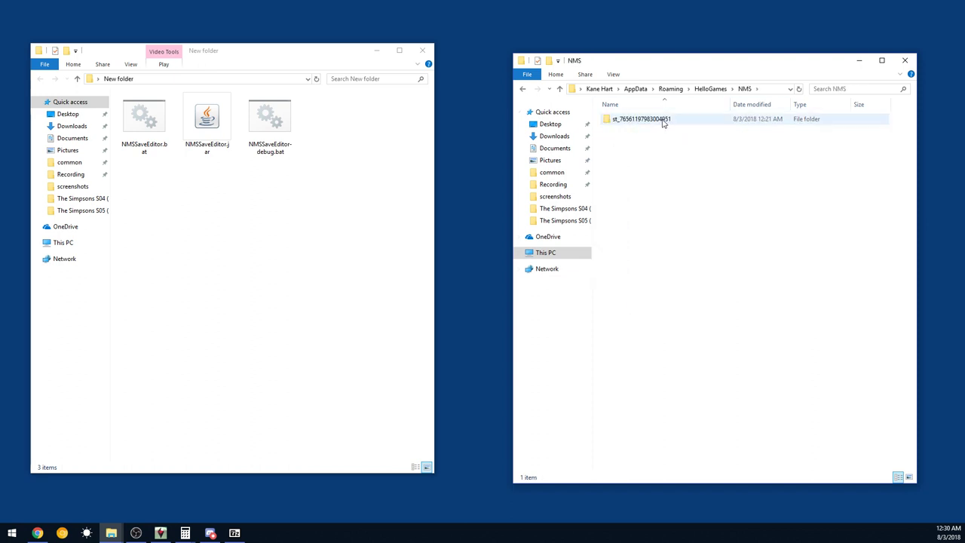
{"action": "double_click", "coordinate": [663, 123]}
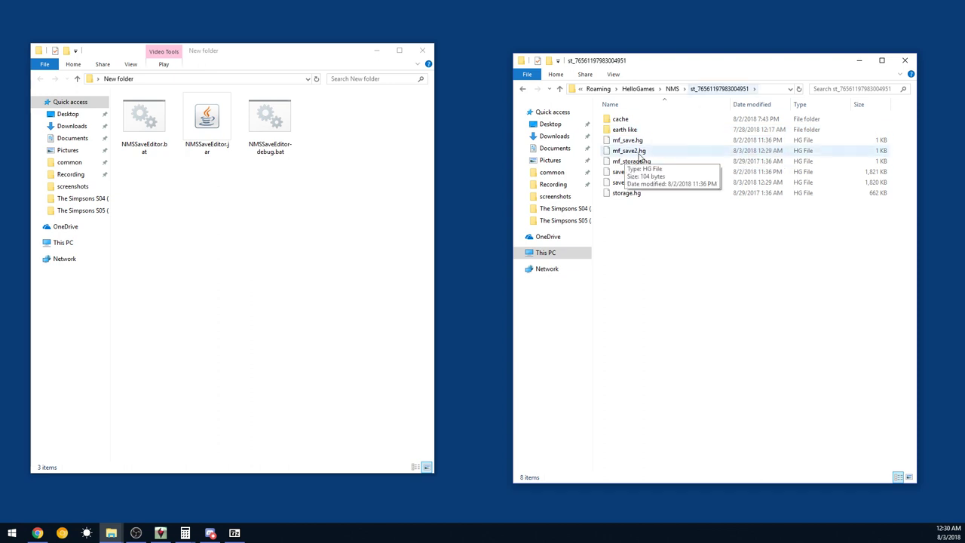
{"action": "key", "text": "alt+Left"}
{"action": "key", "text": "alt+Left"}
{"action": "key", "text": "alt+Right"}
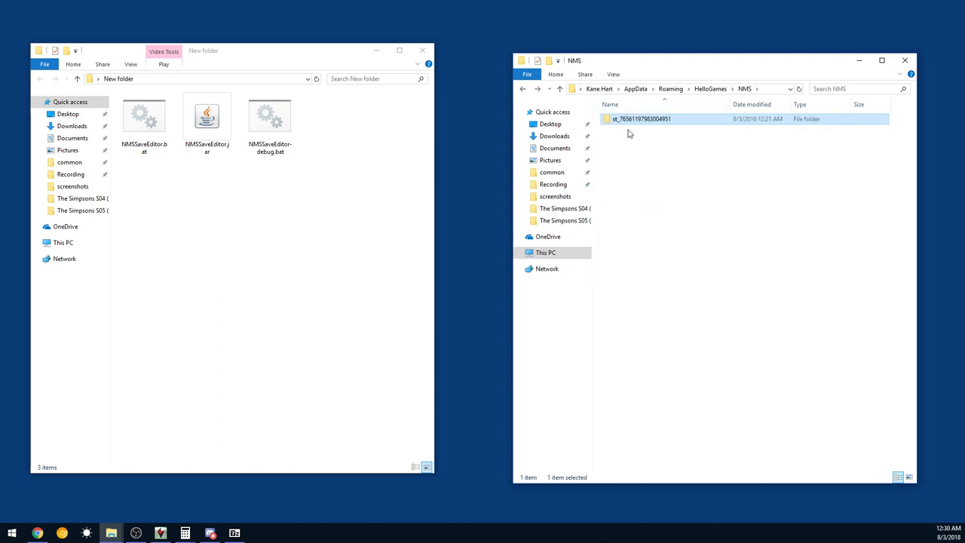
{"action": "key", "text": "alt+Left"}
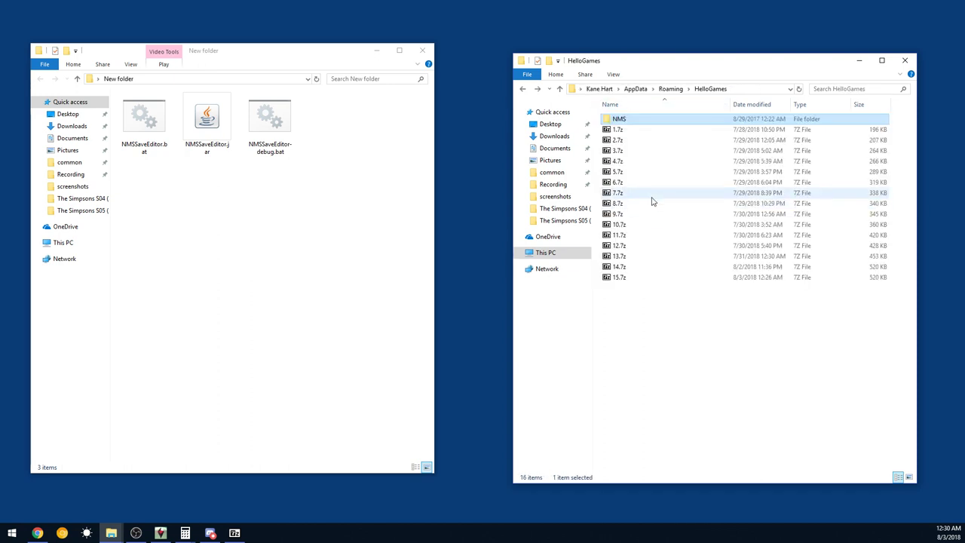
- Compress the NMS folder into a zip archive named gsdfgfsd.zip and delete that archive
{"action": "right_click", "coordinate": [619, 123]}
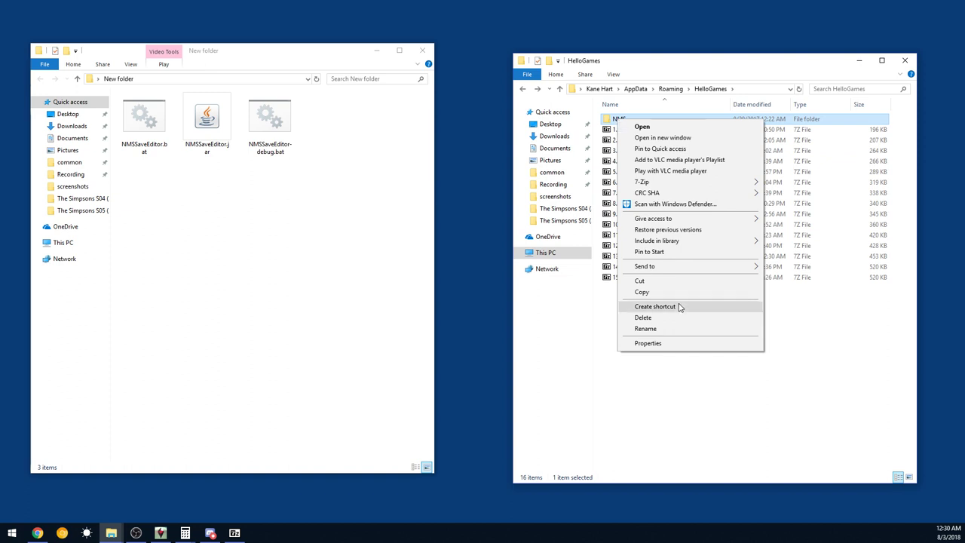
{"action": "mouse_move", "coordinate": [696, 268]}
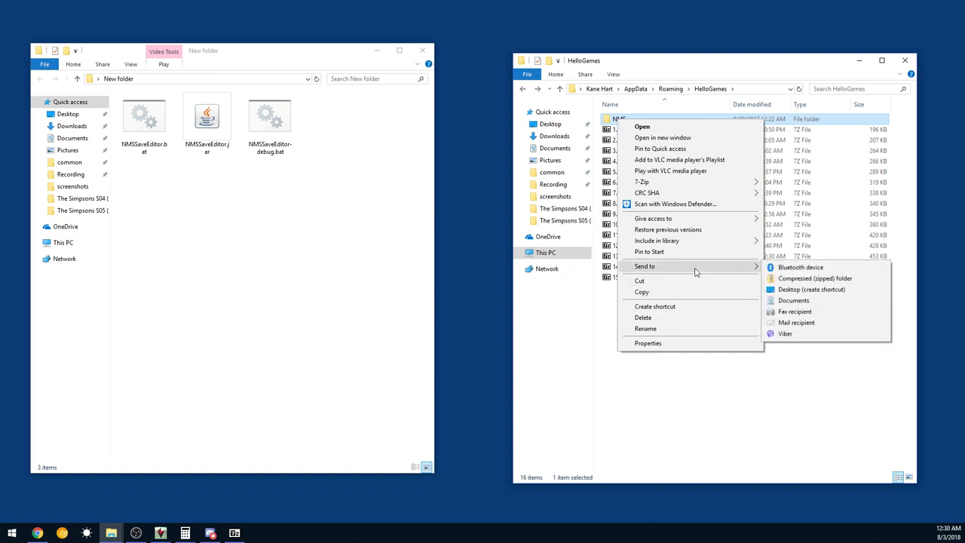
{"action": "left_click", "coordinate": [845, 279]}
{"action": "type", "text": "gsdfgfsd.zip"}
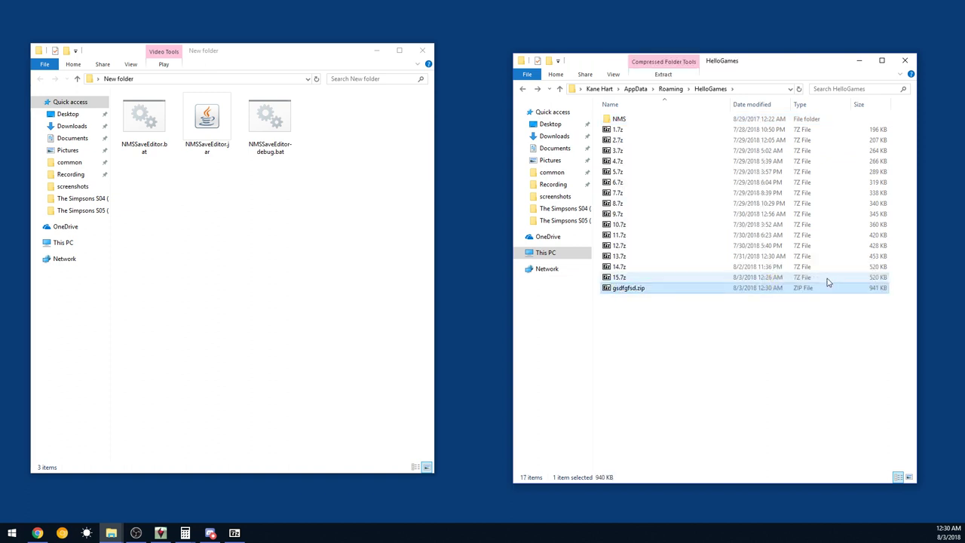
{"action": "key", "text": "Escape"}
{"action": "key", "text": "Delete"}
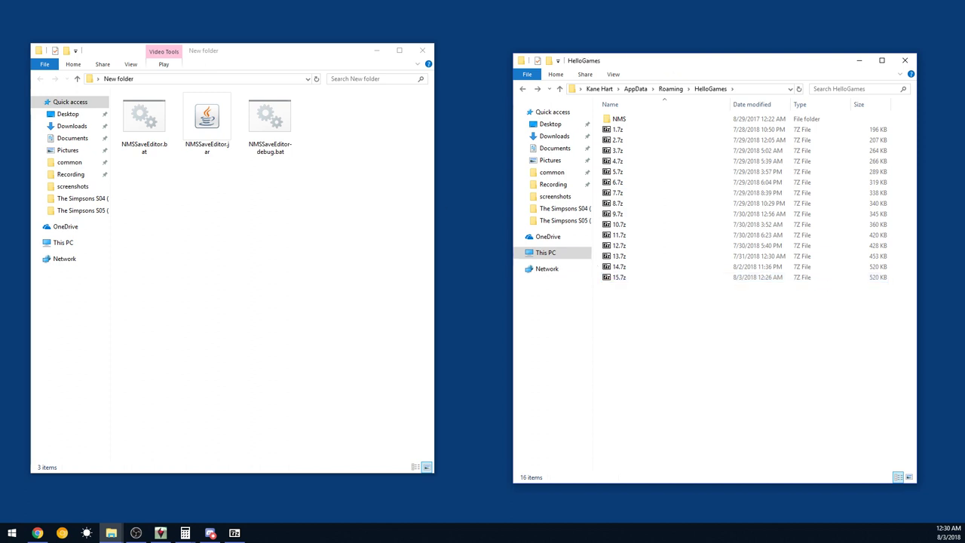
- Examine the NMSSaveEditor.bat, NMSSaveEditor.jar and NMSSaveEditor-debug.bat files in New folder
{"action": "left_click", "coordinate": [179, 222]}
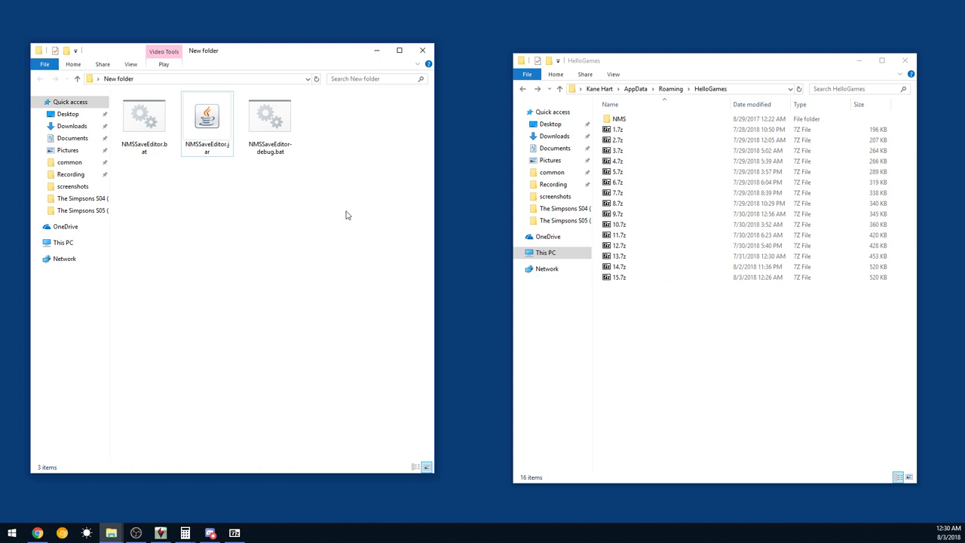
{"action": "left_click_drag", "start_coordinate": [346, 209], "coordinate": [187, 233]}
{"action": "left_click_drag", "start_coordinate": [341, 239], "coordinate": [171, 211]}
{"action": "left_click", "coordinate": [141, 115]}
{"action": "left_click", "coordinate": [211, 125]}
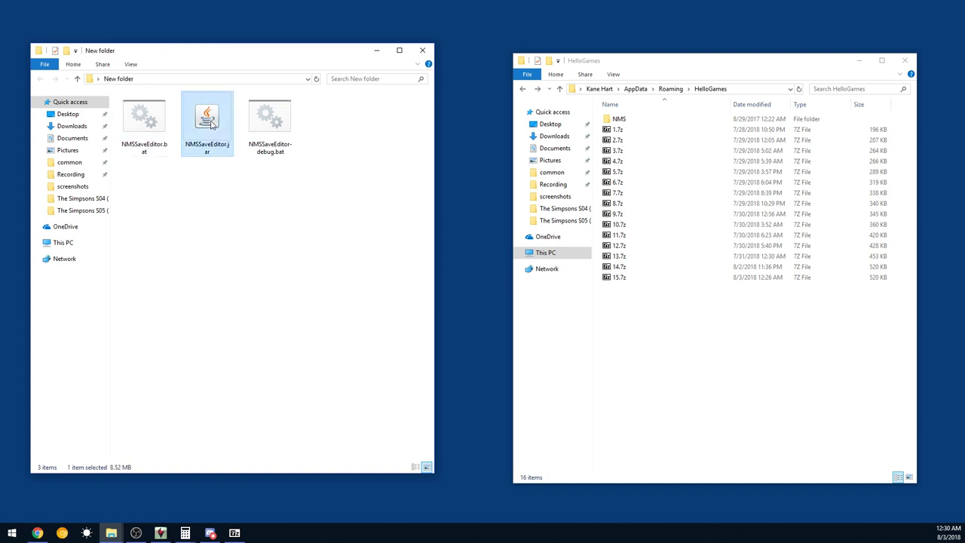
{"action": "left_click", "coordinate": [278, 128]}
{"action": "left_click", "coordinate": [149, 127]}
{"action": "left_click", "coordinate": [205, 126]}
{"action": "left_click", "coordinate": [290, 137]}
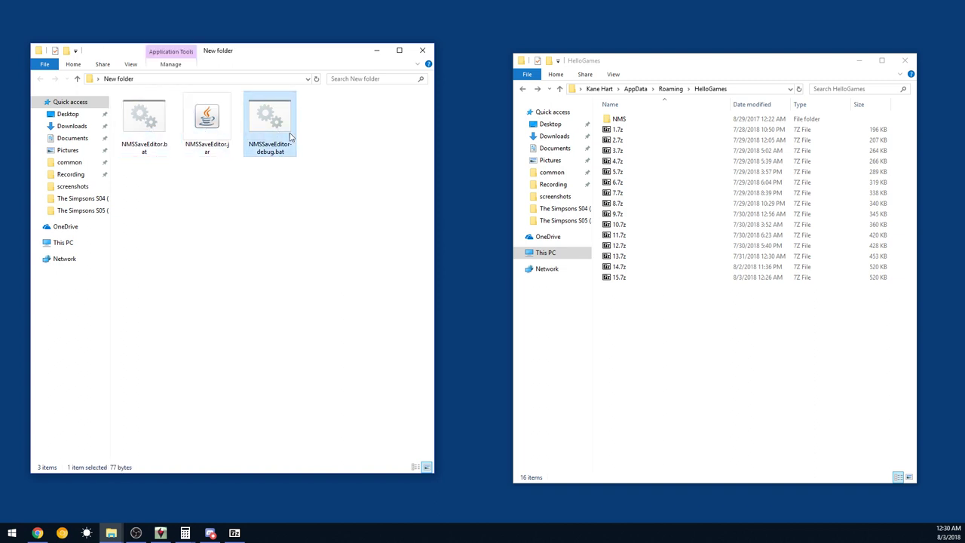
{"action": "left_click", "coordinate": [169, 123]}
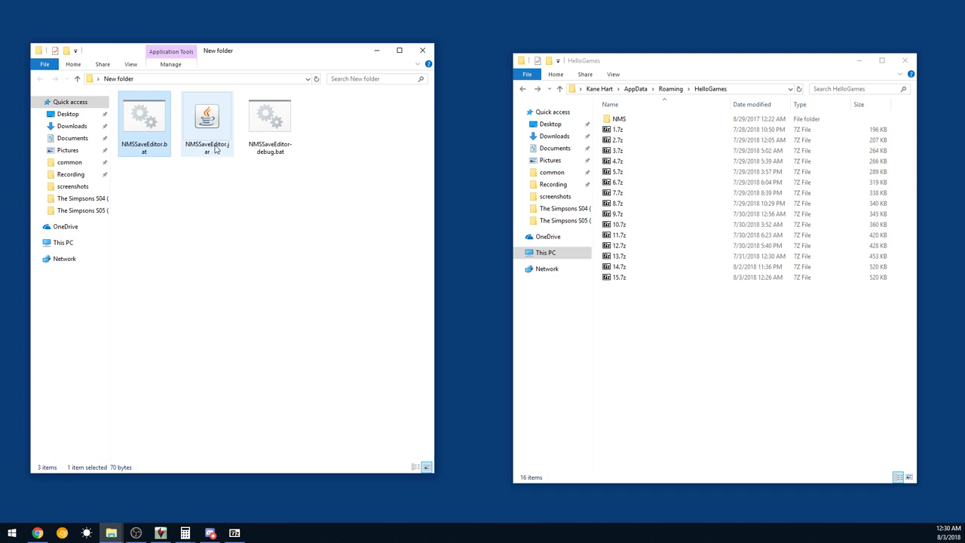
{"action": "left_click", "coordinate": [234, 206]}
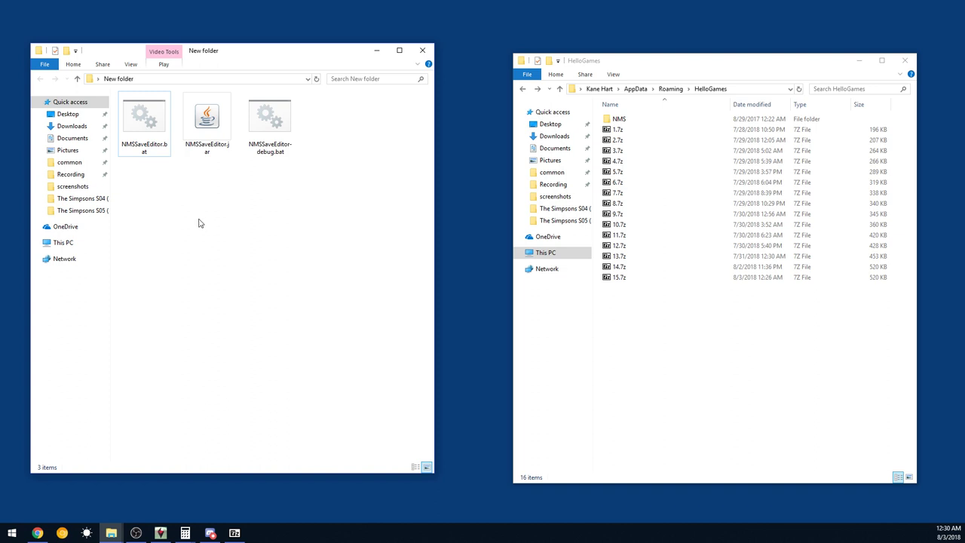
- Launch the save editor by running NMSSaveEditor.bat from New folder
{"action": "left_click", "coordinate": [190, 127]}
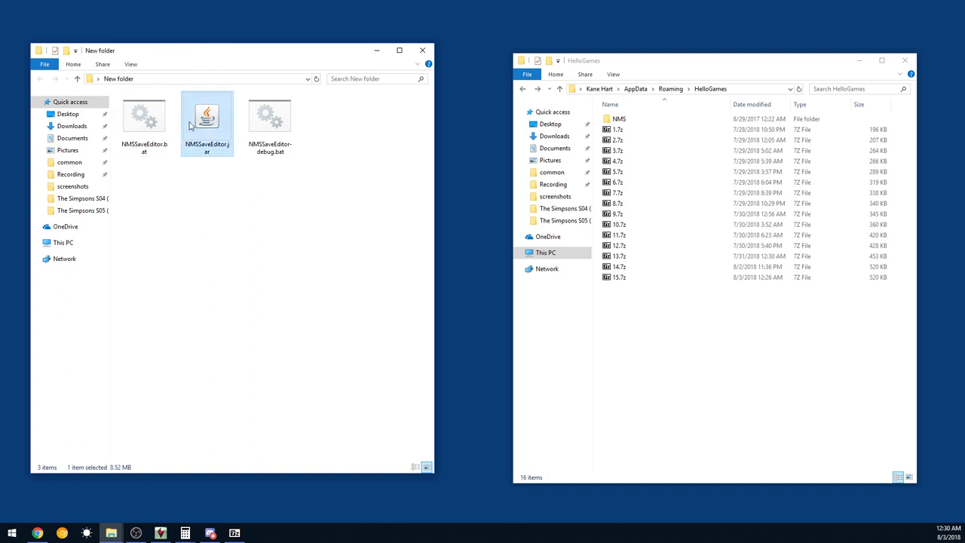
{"action": "left_click", "coordinate": [144, 148]}
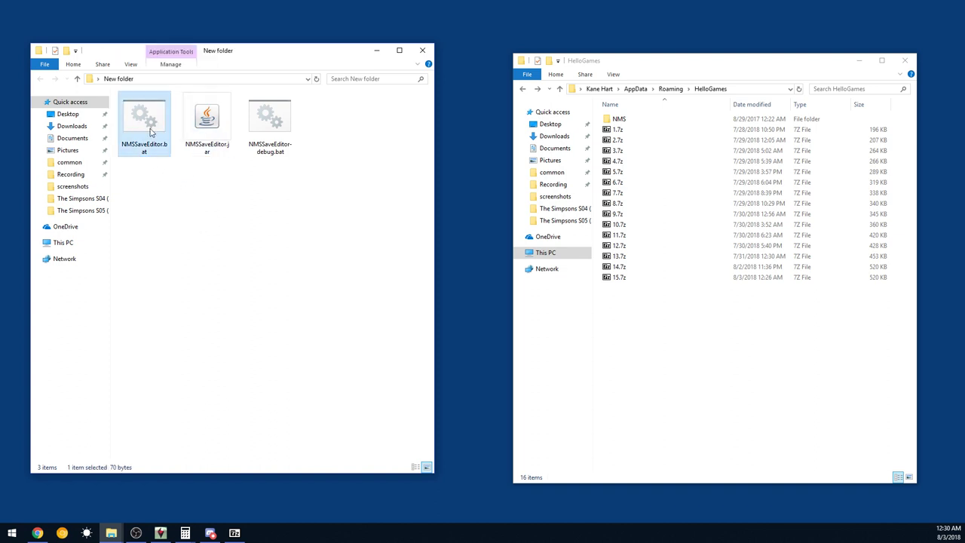
{"action": "double_click", "coordinate": [149, 123]}
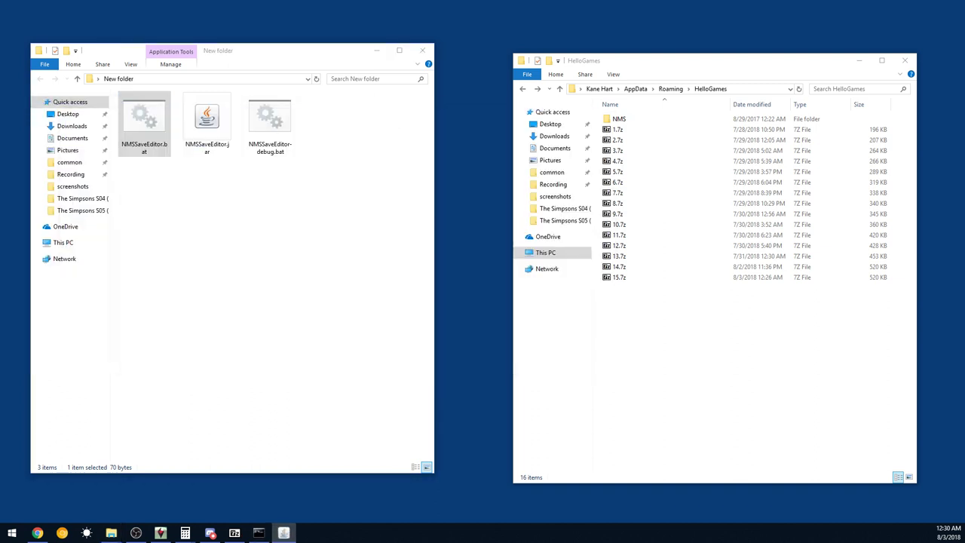
- Try to set the save path by entering %appdata% as the file name in the Choose Save Path dialog
{"action": "left_click_drag", "start_coordinate": [128, 216], "coordinate": [286, 144]}
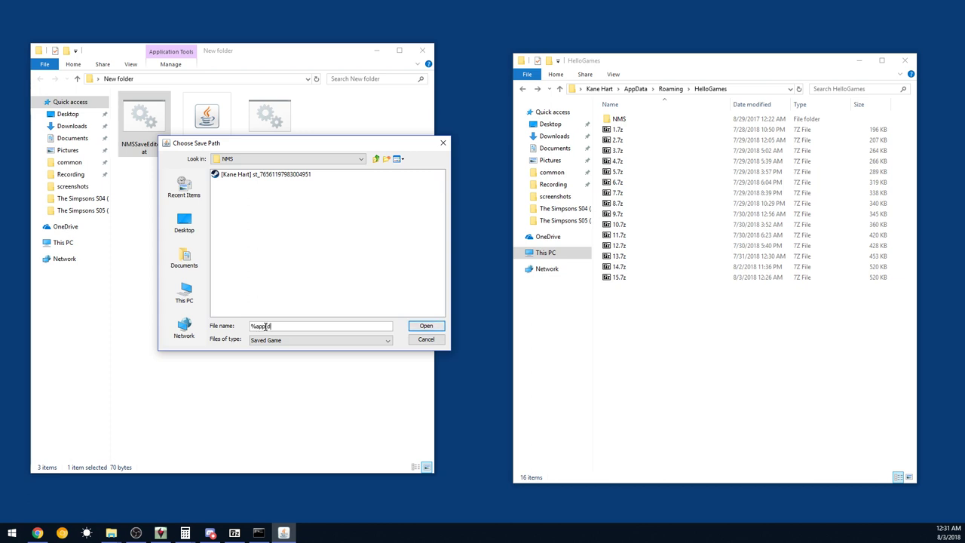
{"action": "type", "text": "ata%"}
{"action": "left_click", "coordinate": [420, 327]}
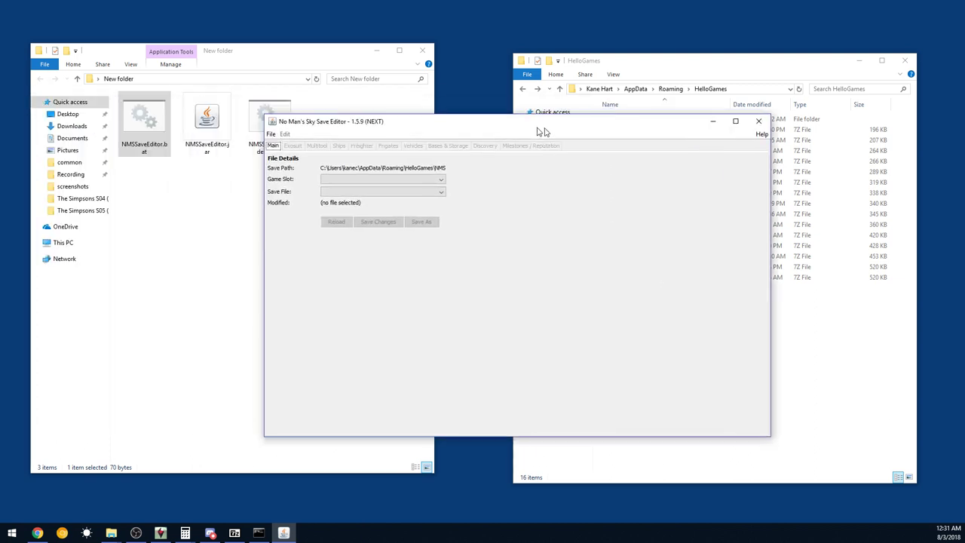
- Reopen the save path chooser and open the Steam profile's st_ folder inside NMS as the save path
{"action": "left_click_drag", "start_coordinate": [537, 123], "coordinate": [398, 121]}
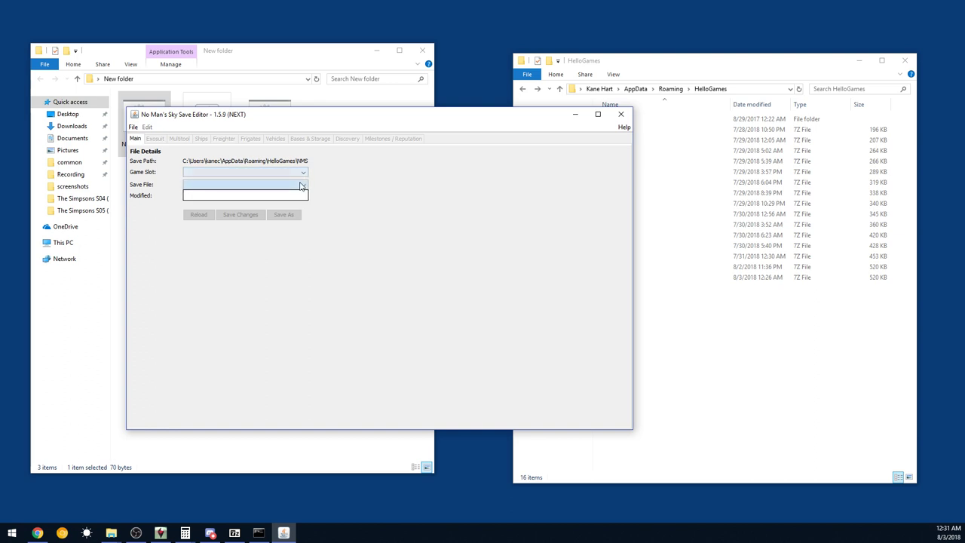
{"action": "left_click", "coordinate": [135, 128]}
{"action": "left_click", "coordinate": [155, 139]}
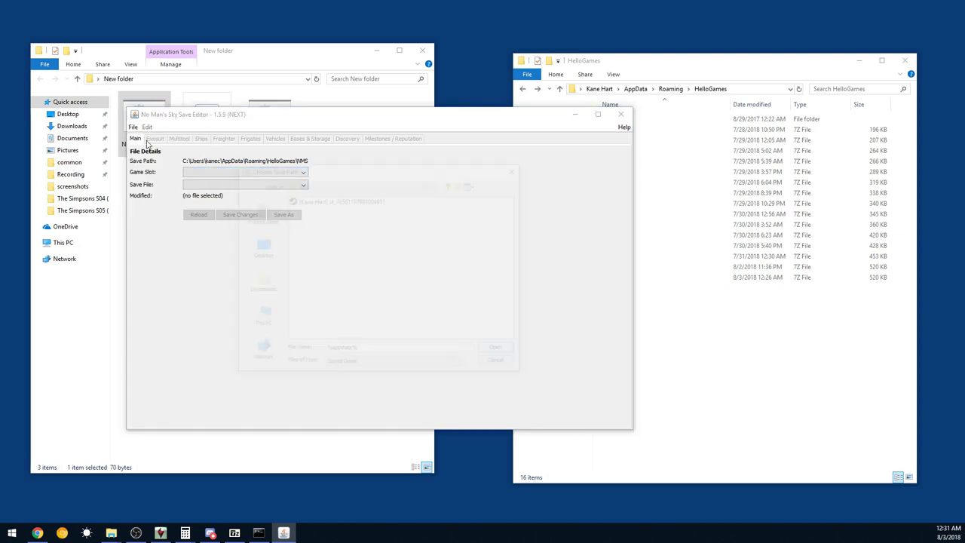
{"action": "left_click", "coordinate": [357, 200]}
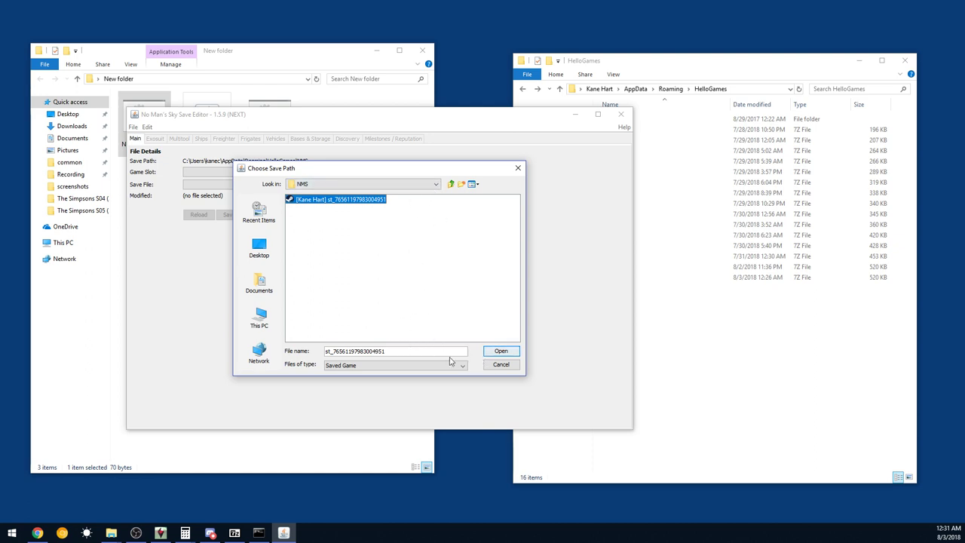
{"action": "left_click", "coordinate": [308, 218]}
{"action": "left_click", "coordinate": [329, 200]}
{"action": "left_click", "coordinate": [400, 205]}
{"action": "left_click", "coordinate": [380, 202]}
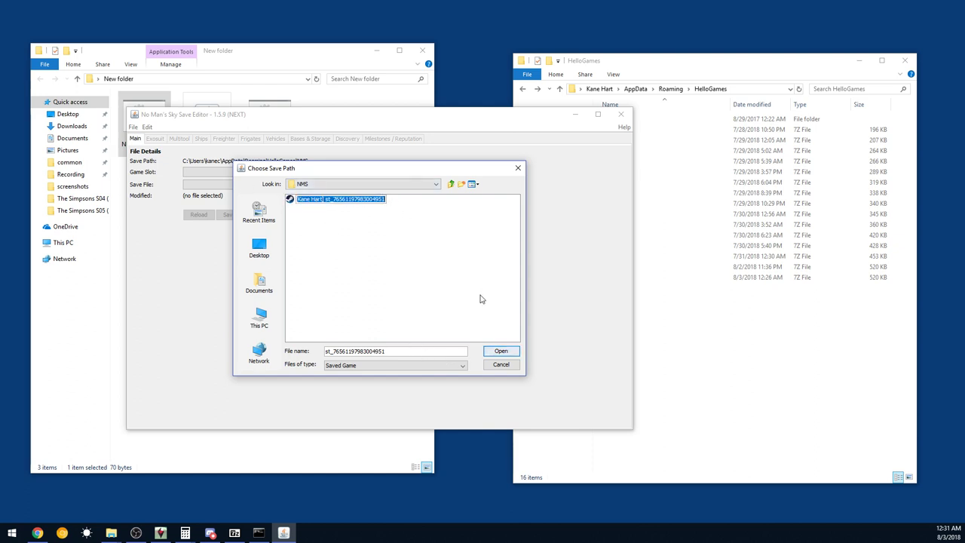
{"action": "left_click", "coordinate": [500, 350]}
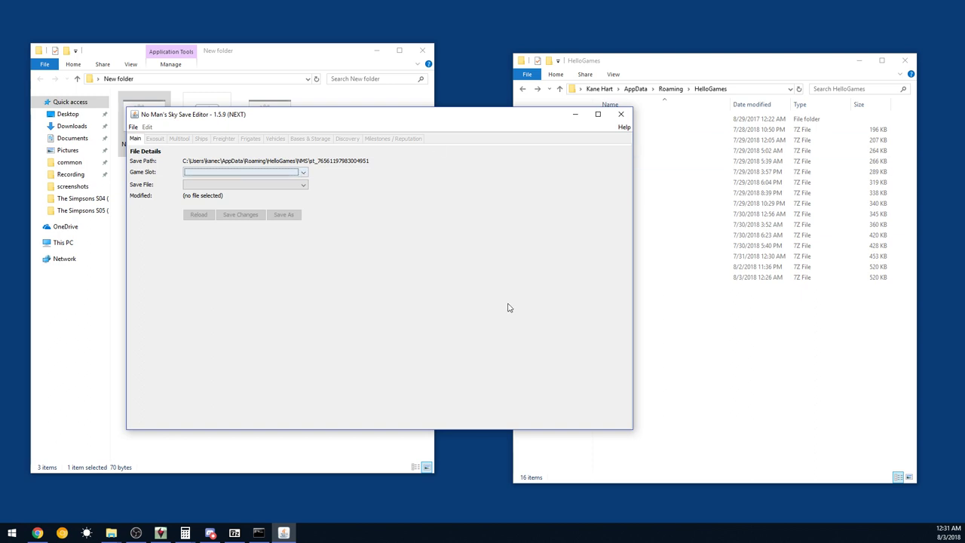
- Load Slot 1 - NORMAL as the game slot and review the loading log in the command window
{"action": "left_click", "coordinate": [304, 174]}
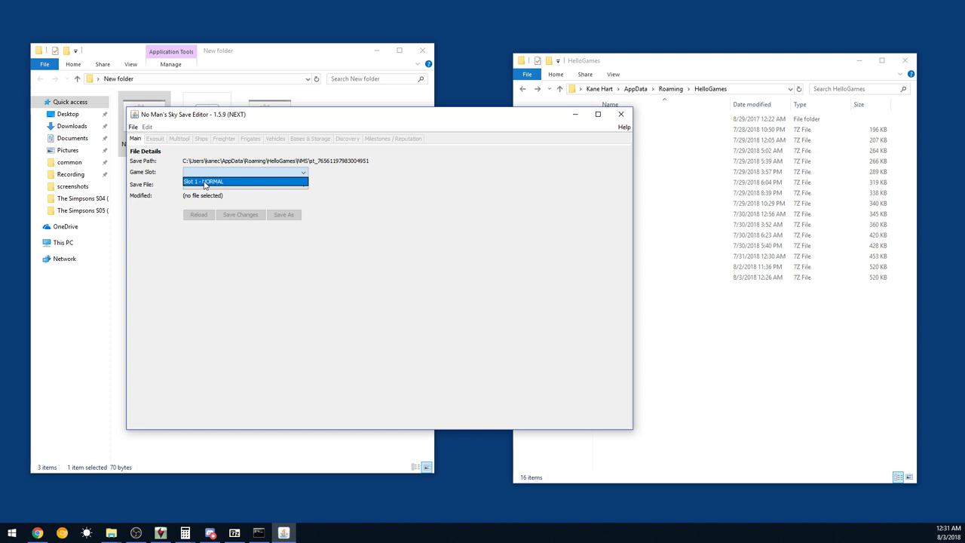
{"action": "left_click", "coordinate": [205, 184]}
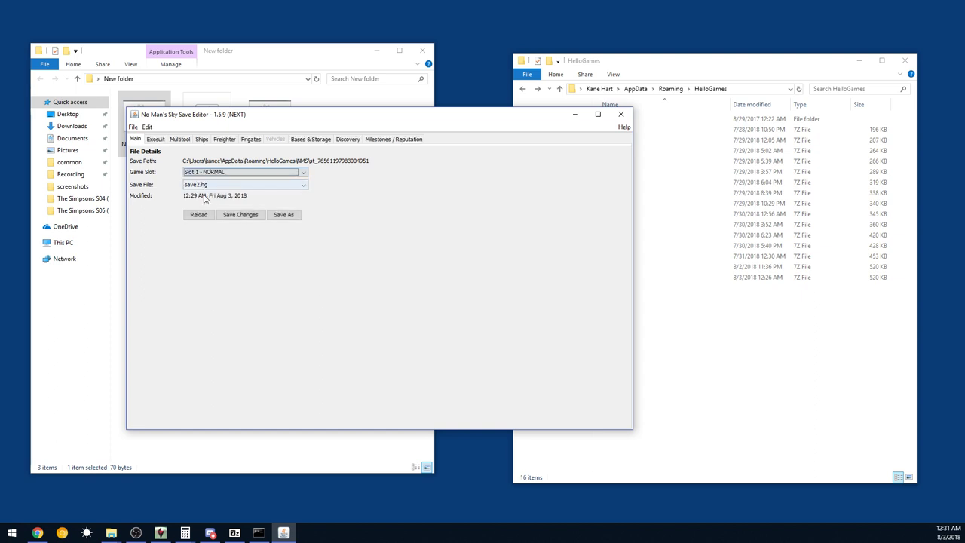
{"action": "left_click", "coordinate": [258, 533]}
{"action": "left_click_drag", "start_coordinate": [293, 146], "coordinate": [426, 123]}
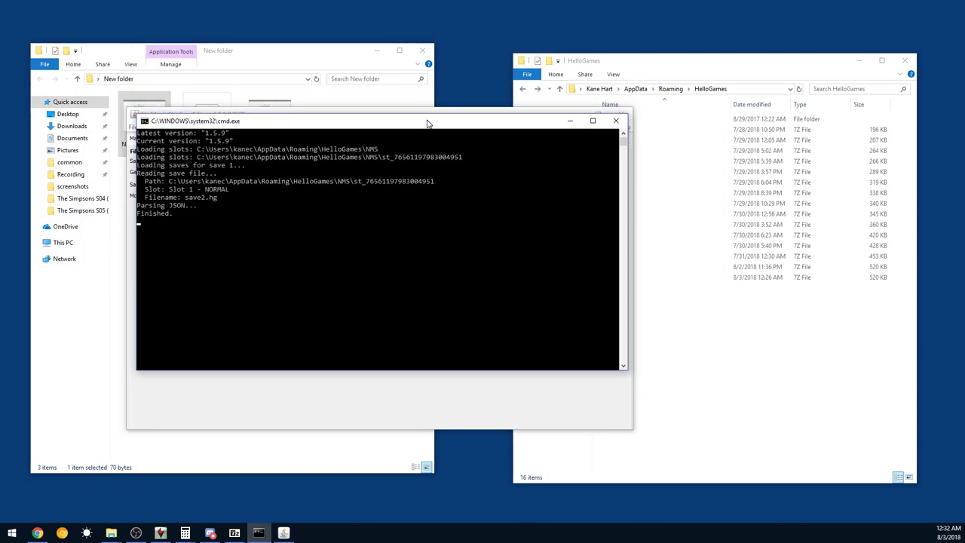
{"action": "left_click", "coordinate": [306, 385]}
{"action": "left_click_drag", "start_coordinate": [260, 123], "coordinate": [259, 109]}
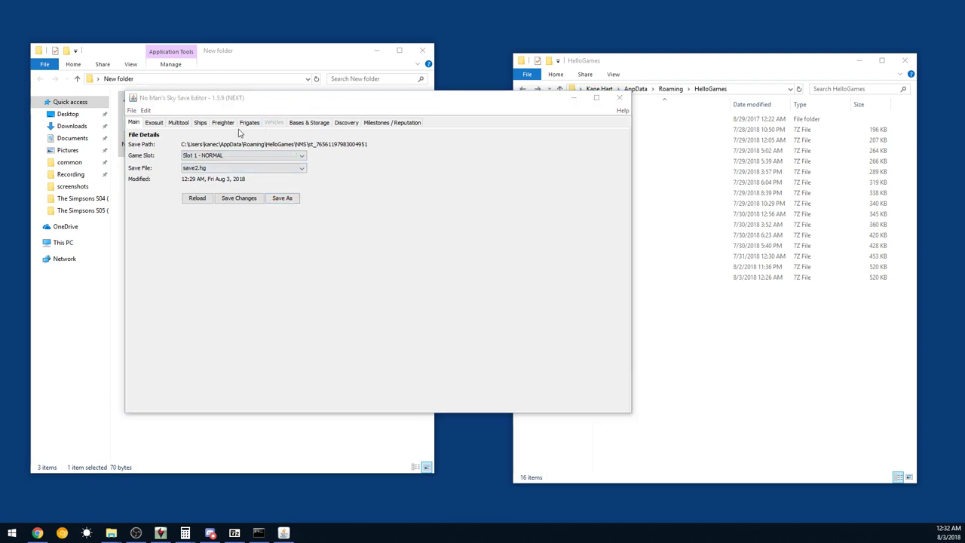
- Open the bases and storage data and compare the inventories of Chest 0 and Chest 1
{"action": "left_click", "coordinate": [305, 124]}
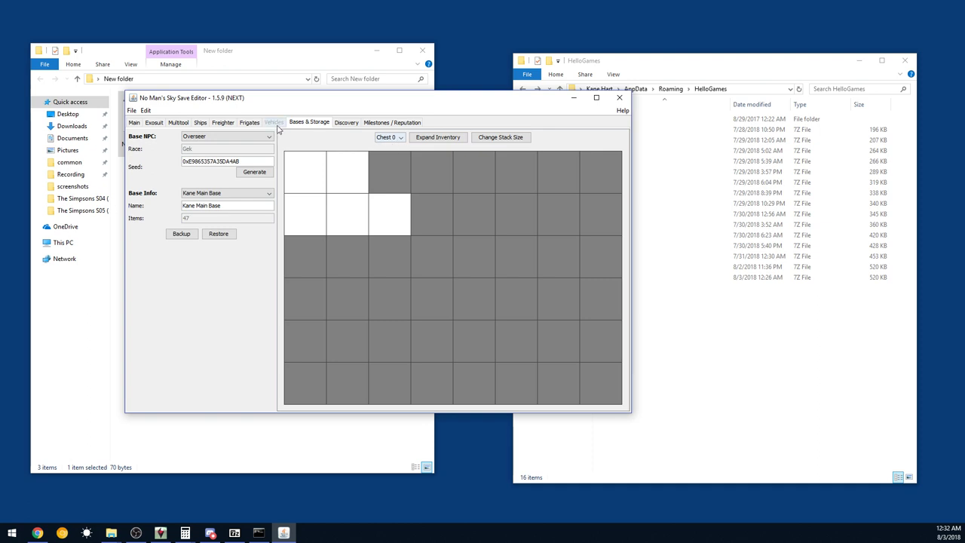
{"action": "left_click", "coordinate": [385, 137]}
{"action": "left_click", "coordinate": [388, 155]}
{"action": "left_click", "coordinate": [391, 138]}
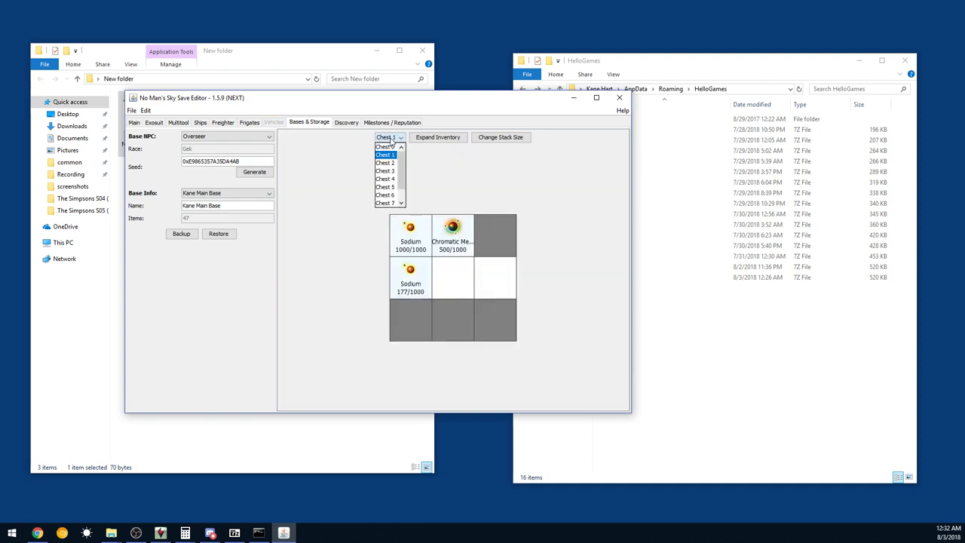
{"action": "left_click", "coordinate": [386, 146]}
{"action": "left_click", "coordinate": [391, 138]}
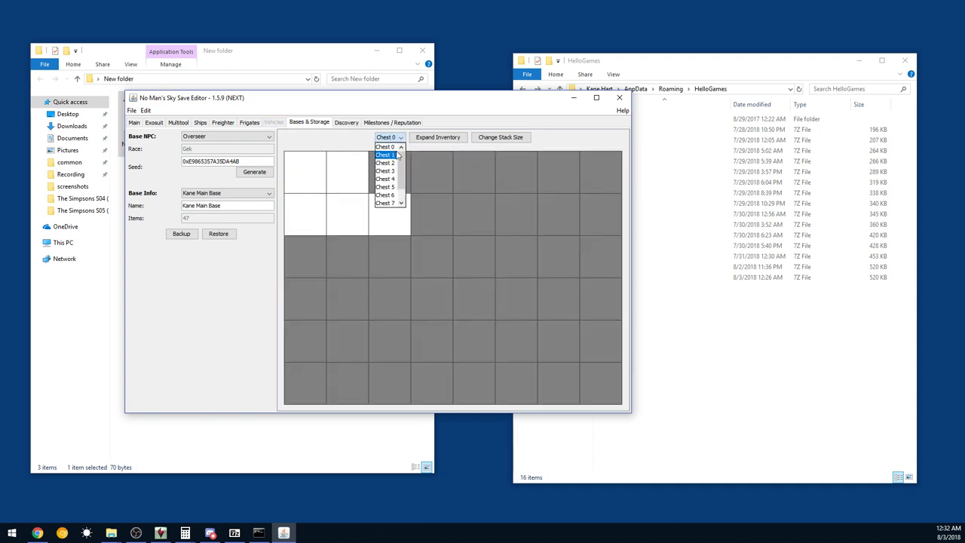
{"action": "left_click", "coordinate": [393, 146]}
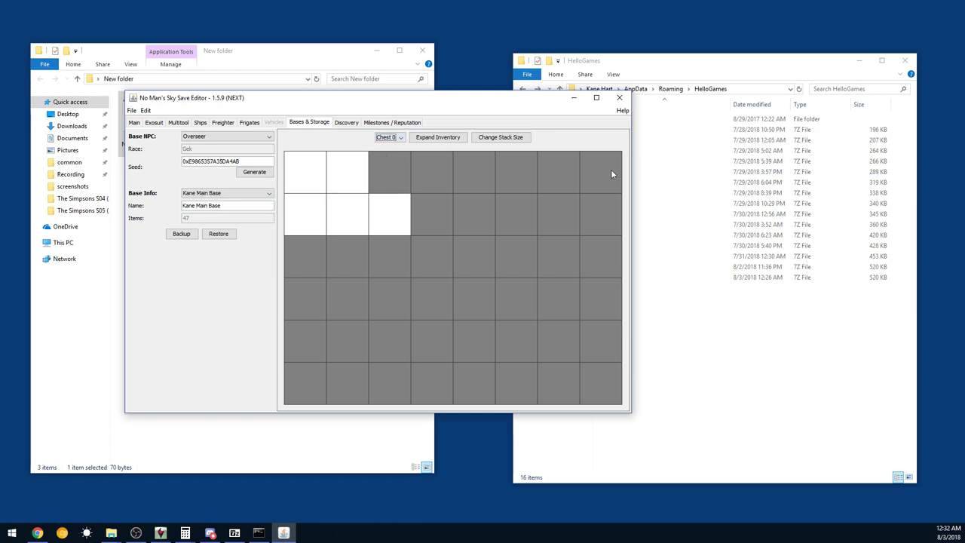
- Browse the inventories of Chest 1 and Chest 9, and examine the details of Chest 1's full Sodium stack
{"action": "left_click", "coordinate": [390, 141]}
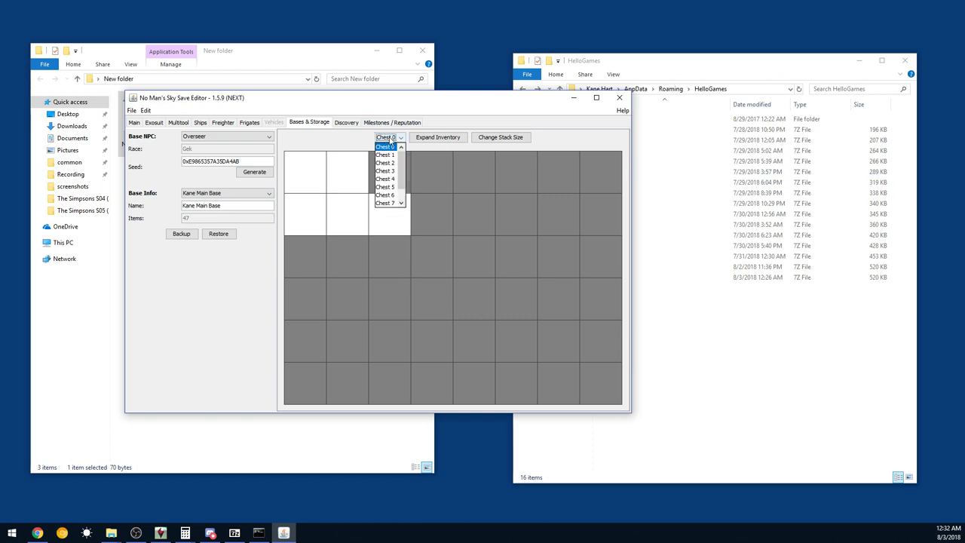
{"action": "left_click", "coordinate": [388, 159]}
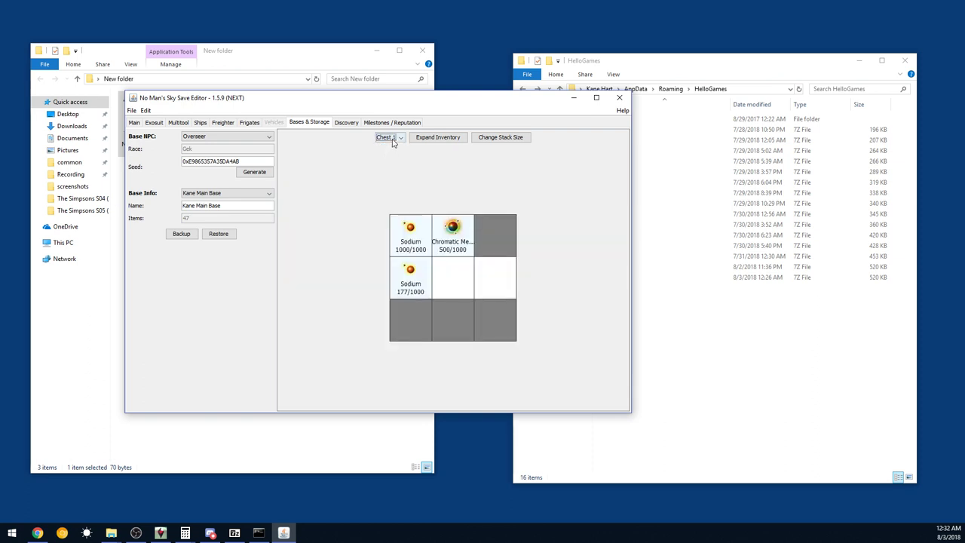
{"action": "left_click", "coordinate": [392, 142]}
{"action": "left_click", "coordinate": [397, 202]}
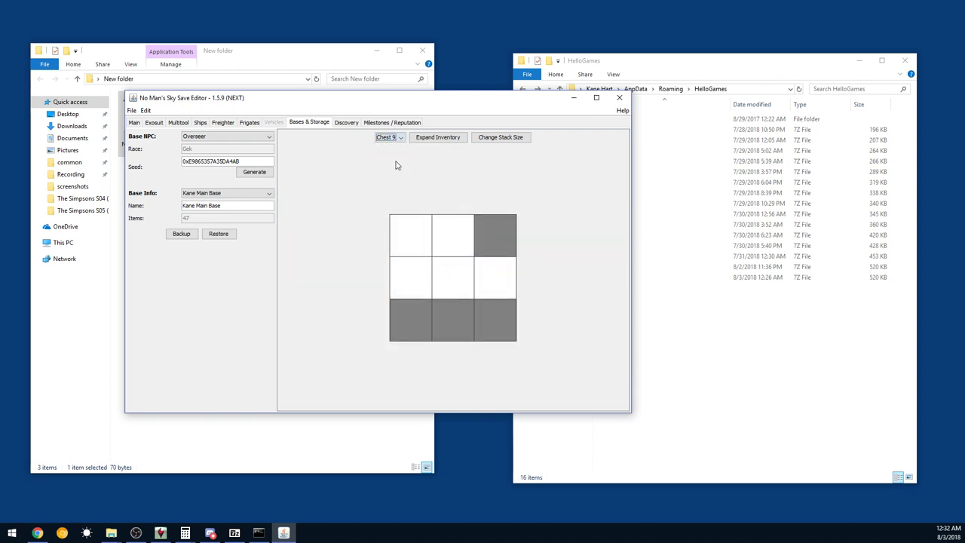
{"action": "left_click", "coordinate": [400, 140]}
{"action": "left_click", "coordinate": [399, 155]}
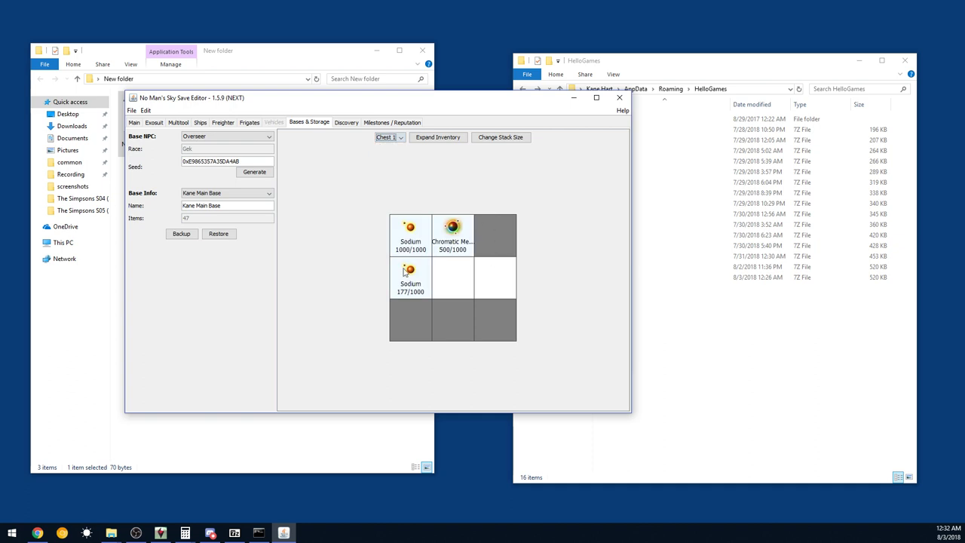
{"action": "double_click", "coordinate": [412, 239]}
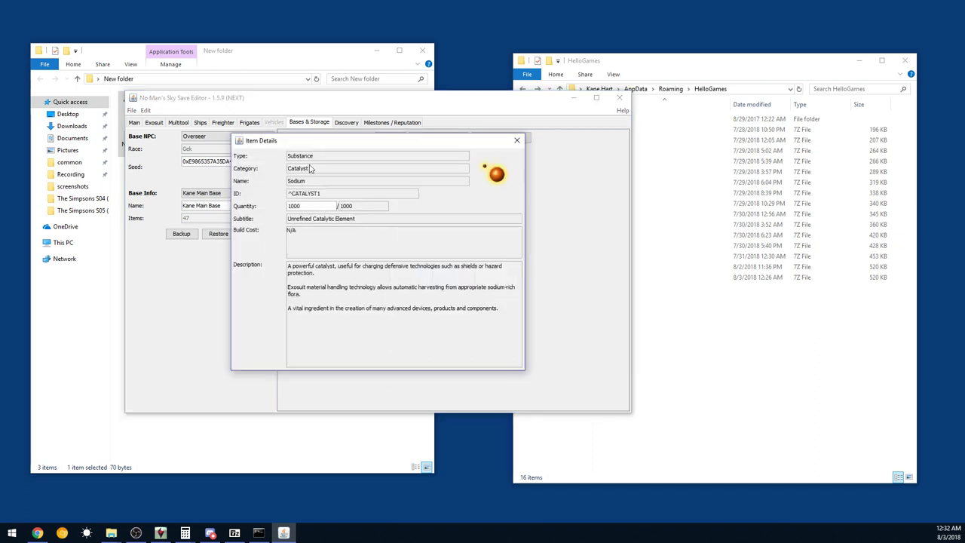
{"action": "left_click", "coordinate": [517, 140]}
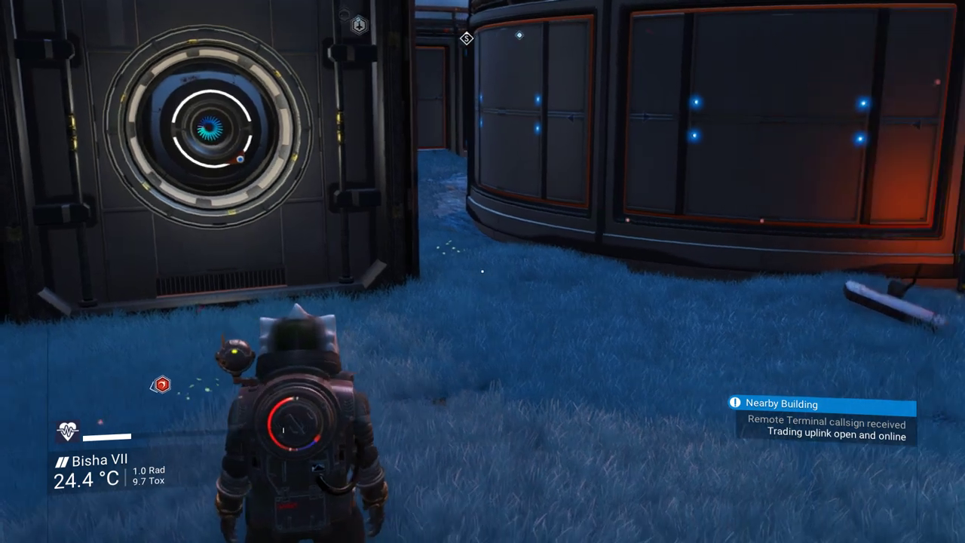
{"action": "key", "text": "Tab"}
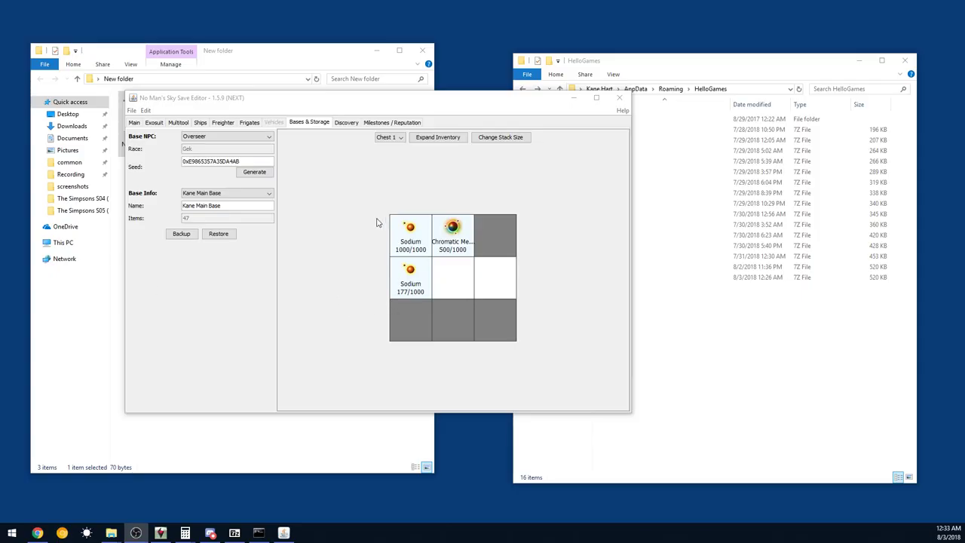
- View the substance and product stack size settings for Chest 1 and close them without saving
{"action": "left_click", "coordinate": [400, 142]}
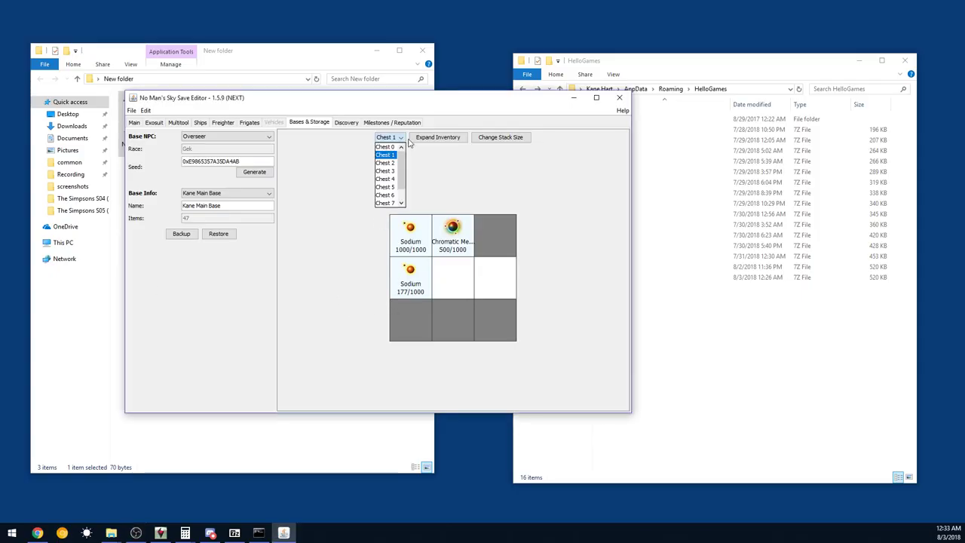
{"action": "left_click", "coordinate": [490, 140]}
{"action": "left_click", "coordinate": [490, 139]}
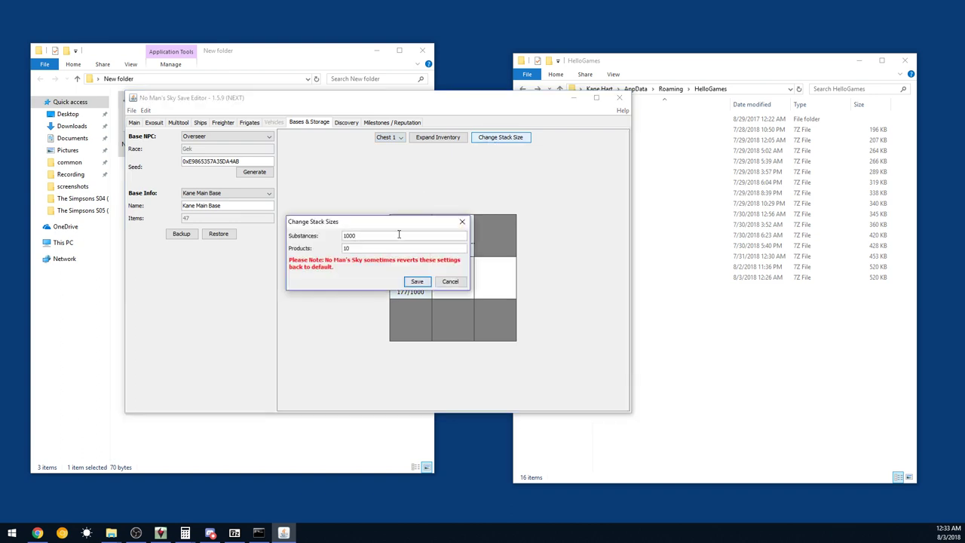
{"action": "left_click", "coordinate": [462, 221]}
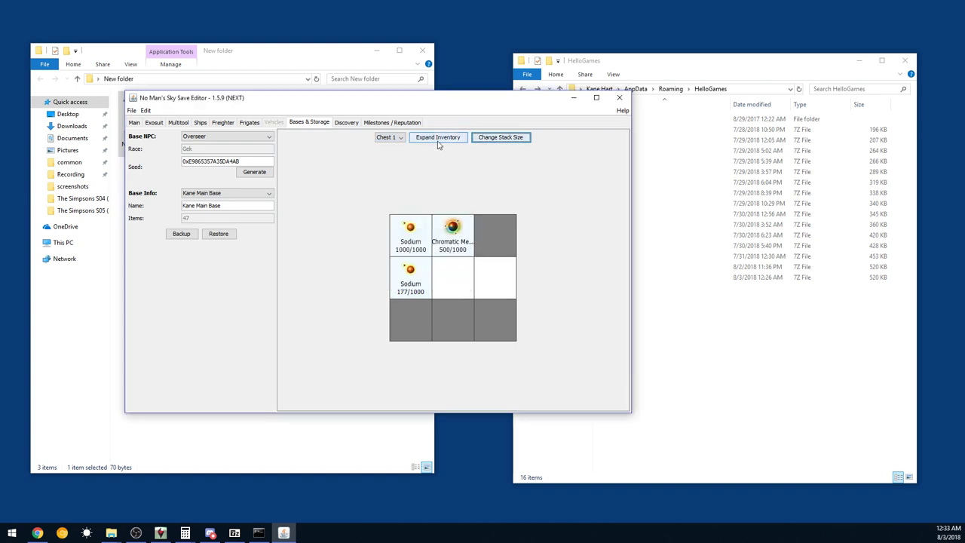
- Expand Chest 1's inventory to a width of 8 and a height of 6
{"action": "left_click", "coordinate": [438, 137]}
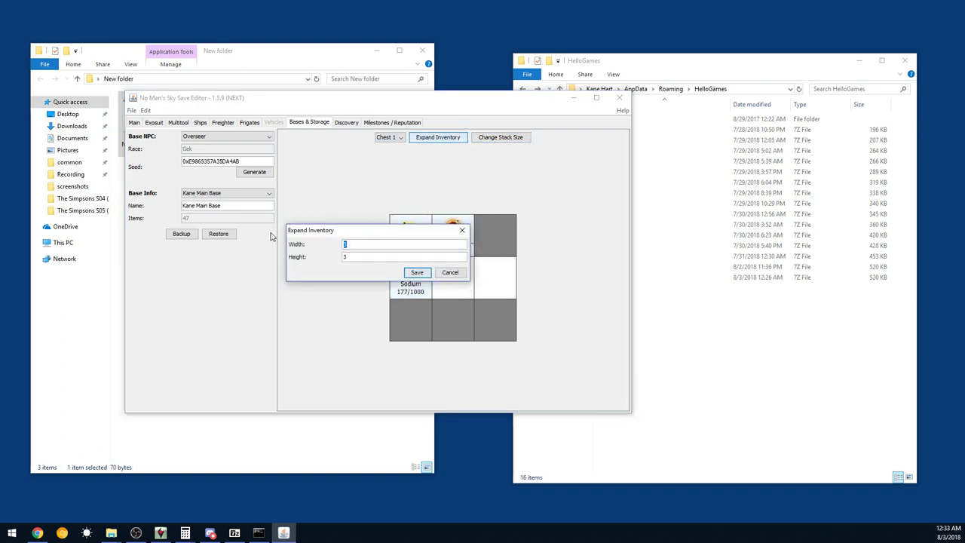
{"action": "type", "text": "8"}
{"action": "key", "text": "Tab"}
{"action": "left_click", "coordinate": [416, 273]}
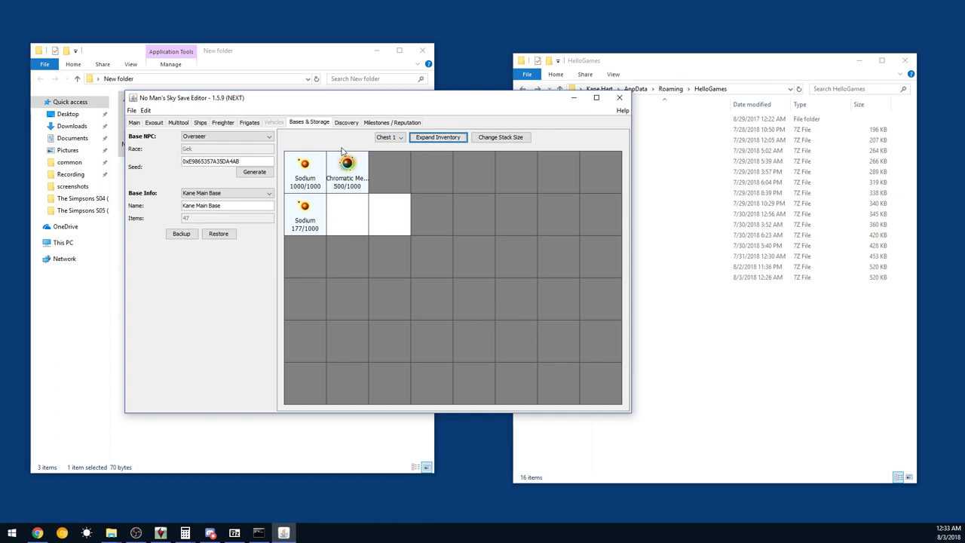
- Enable the third and fourth slots in the first row of Chest 1's inventory
{"action": "right_click", "coordinate": [398, 173]}
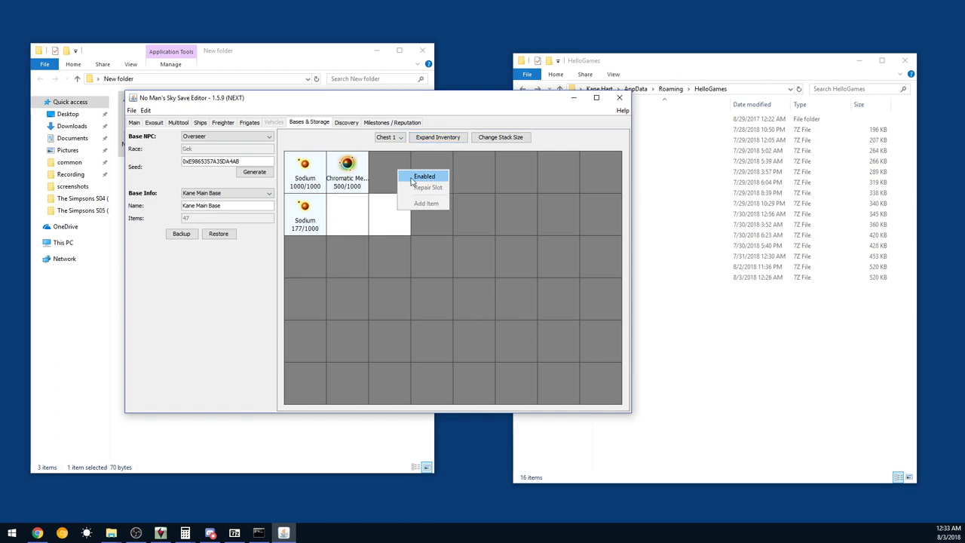
{"action": "left_click", "coordinate": [413, 173]}
{"action": "right_click", "coordinate": [432, 171]}
{"action": "left_click", "coordinate": [436, 174]}
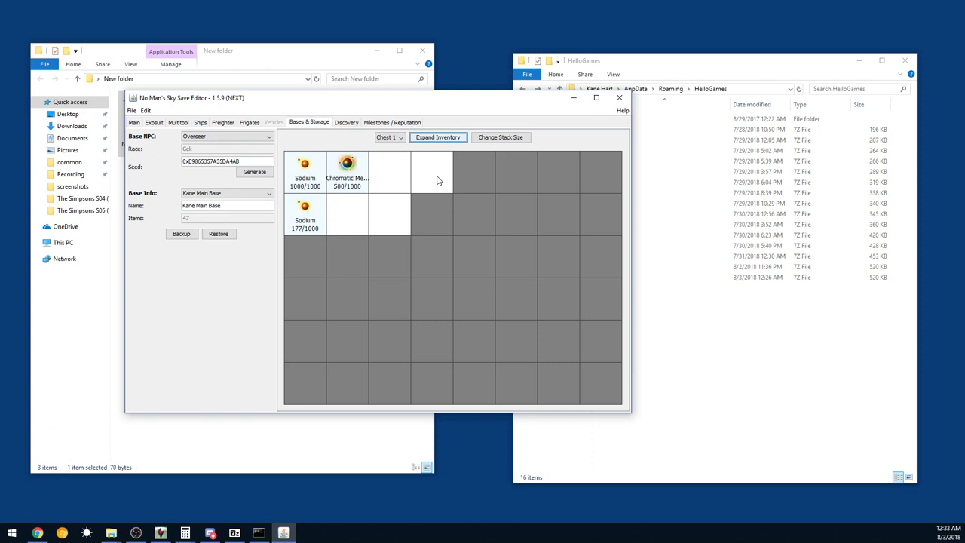
{"action": "right_click", "coordinate": [483, 173]}
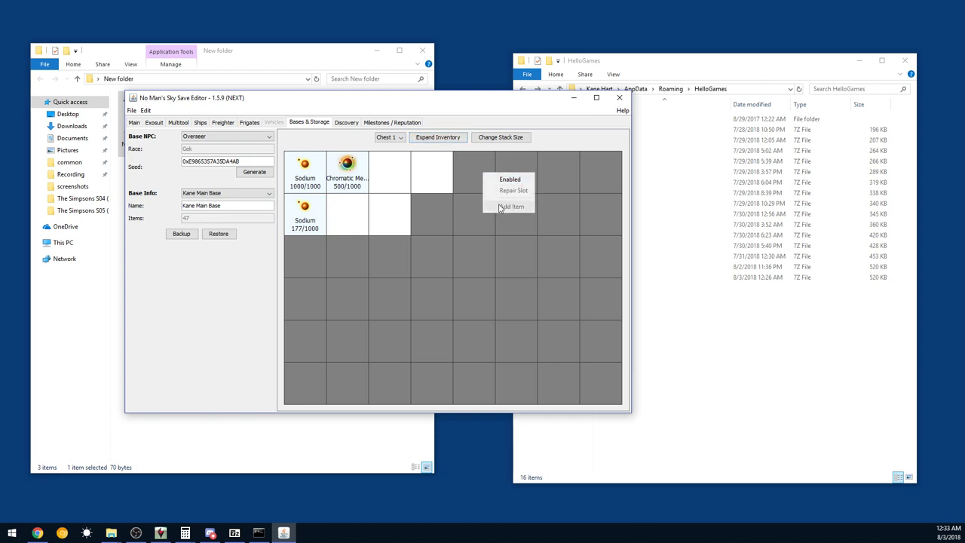
{"action": "left_click", "coordinate": [452, 230]}
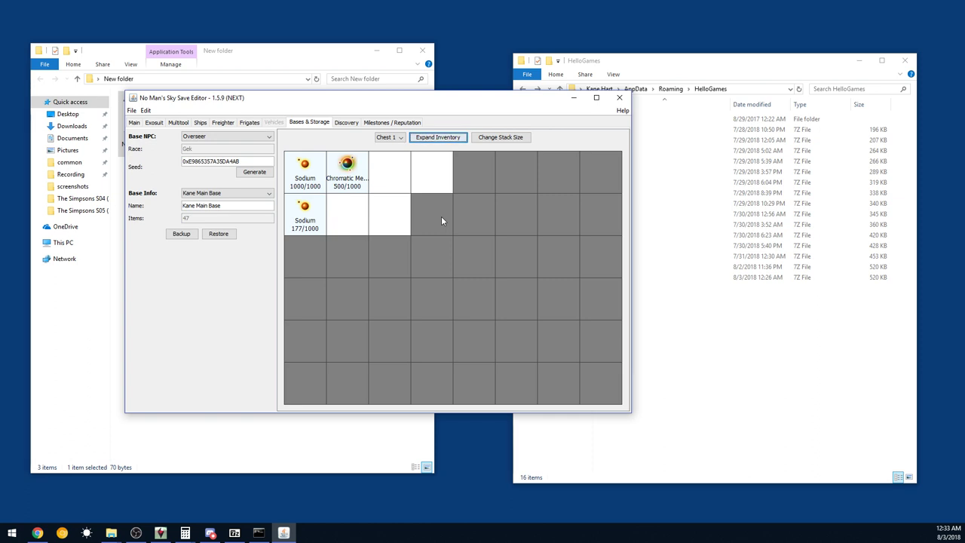
- Enable the fourth and fifth slots in Chest 1's second row and the fifth slot in its first row
{"action": "right_click", "coordinate": [441, 219]}
{"action": "left_click", "coordinate": [461, 224]}
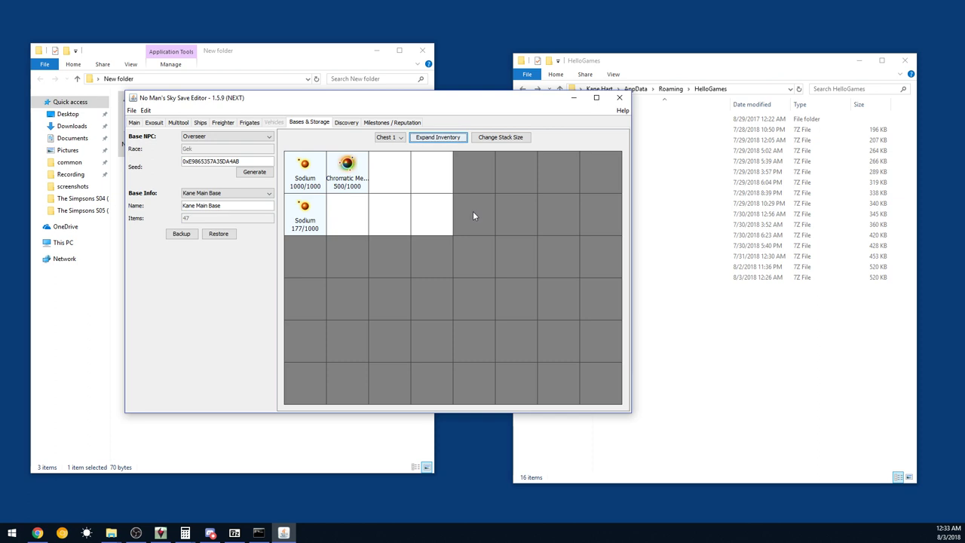
{"action": "right_click", "coordinate": [473, 211]}
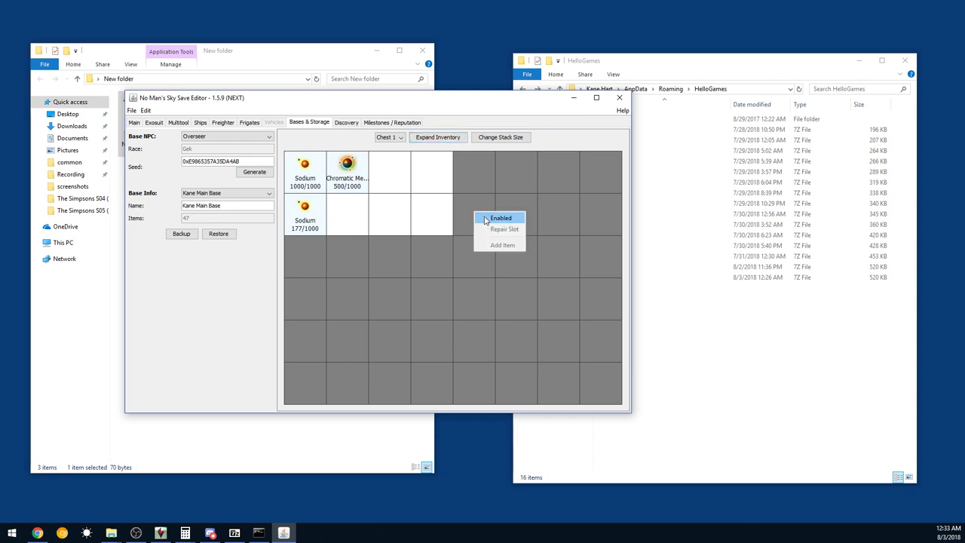
{"action": "left_click", "coordinate": [485, 219]}
{"action": "right_click", "coordinate": [475, 173]}
{"action": "left_click", "coordinate": [486, 180]}
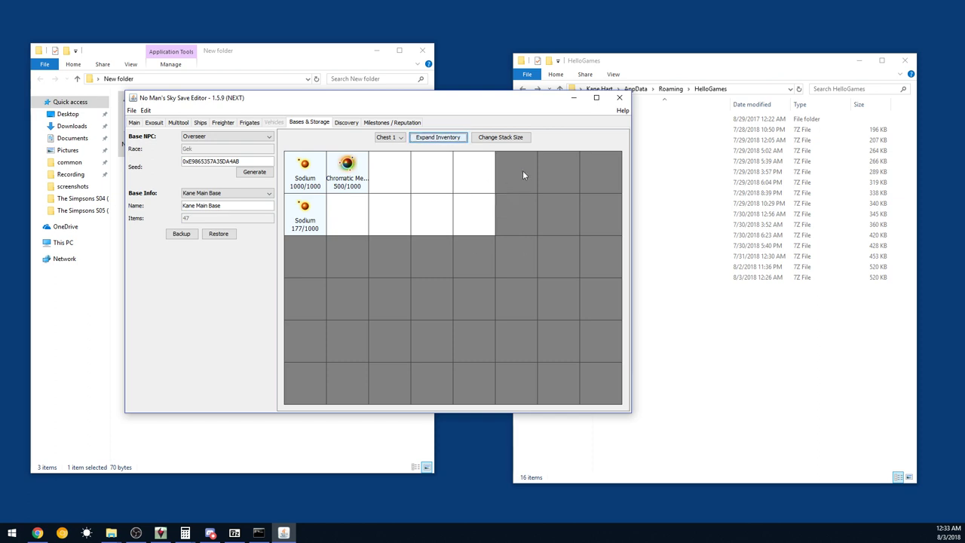
- Enable the sixth, seventh and eighth slots in the first and second rows of Chest 1
{"action": "right_click", "coordinate": [523, 175]}
{"action": "left_click", "coordinate": [533, 181]}
{"action": "right_click", "coordinate": [521, 211]}
{"action": "left_click", "coordinate": [532, 219]}
{"action": "right_click", "coordinate": [566, 171]}
{"action": "left_click", "coordinate": [579, 181]}
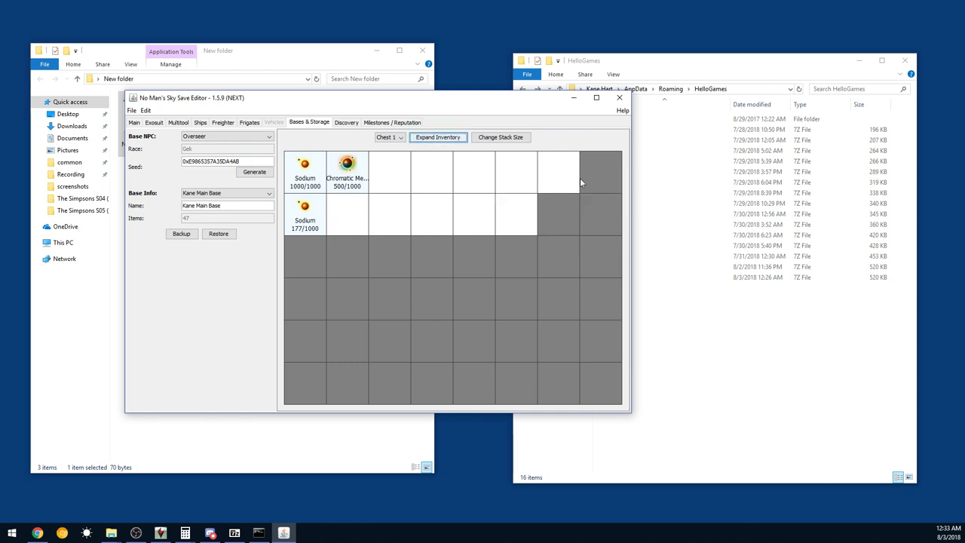
{"action": "right_click", "coordinate": [602, 175]}
{"action": "left_click", "coordinate": [616, 183]}
{"action": "right_click", "coordinate": [539, 225]}
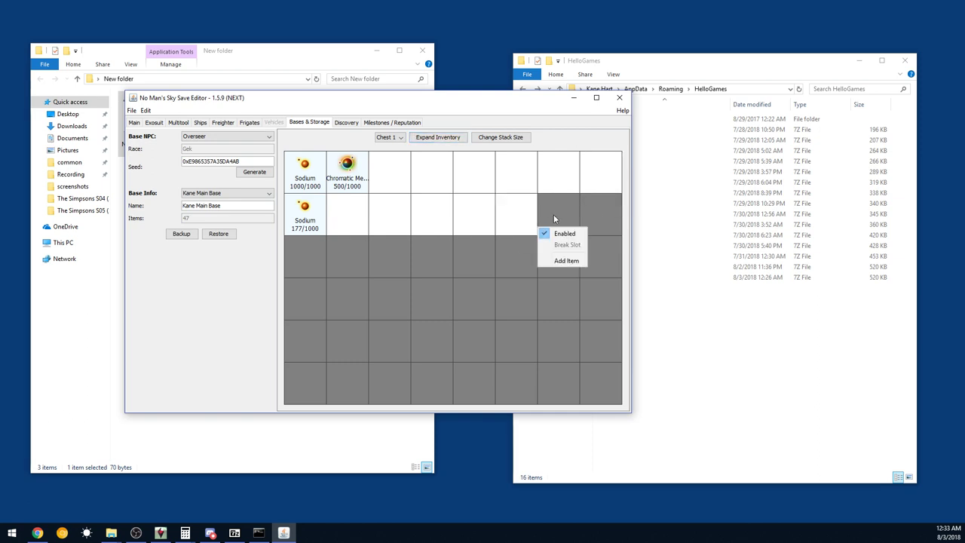
{"action": "left_click", "coordinate": [566, 233]}
{"action": "right_click", "coordinate": [601, 218]}
{"action": "left_click", "coordinate": [617, 226]}
- Enable the last slot in Chest 1's third row, and try the Enable All Slots command
{"action": "right_click", "coordinate": [597, 246]}
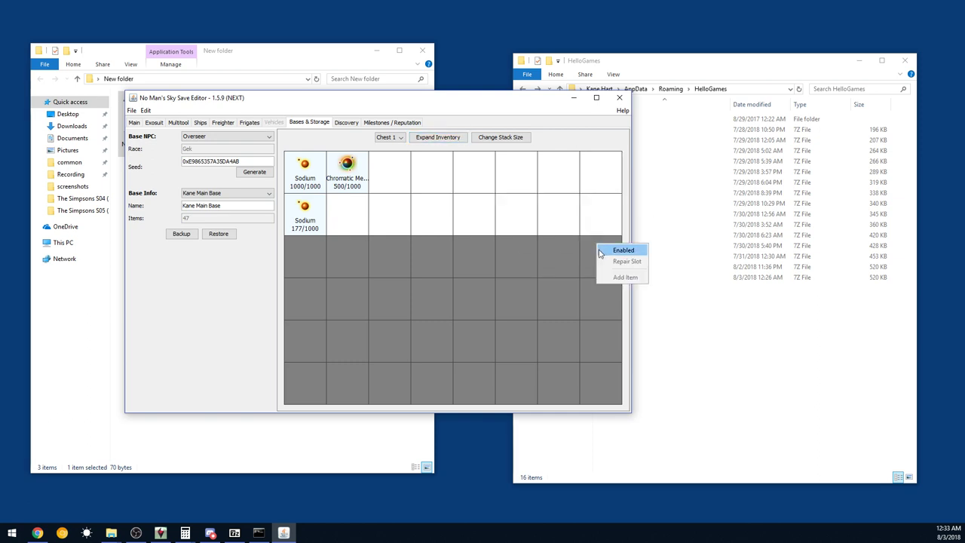
{"action": "left_click", "coordinate": [600, 251]}
{"action": "left_click", "coordinate": [148, 111]}
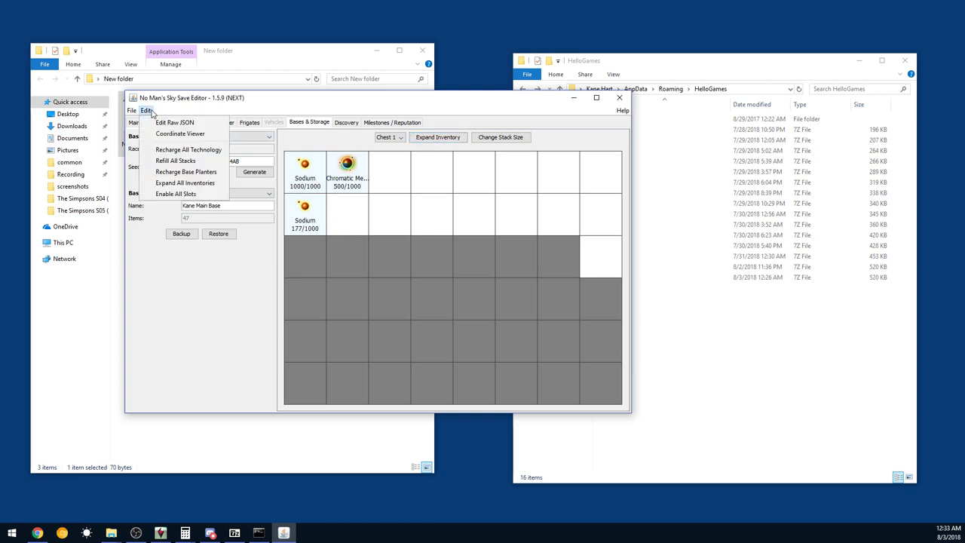
{"action": "left_click", "coordinate": [200, 198]}
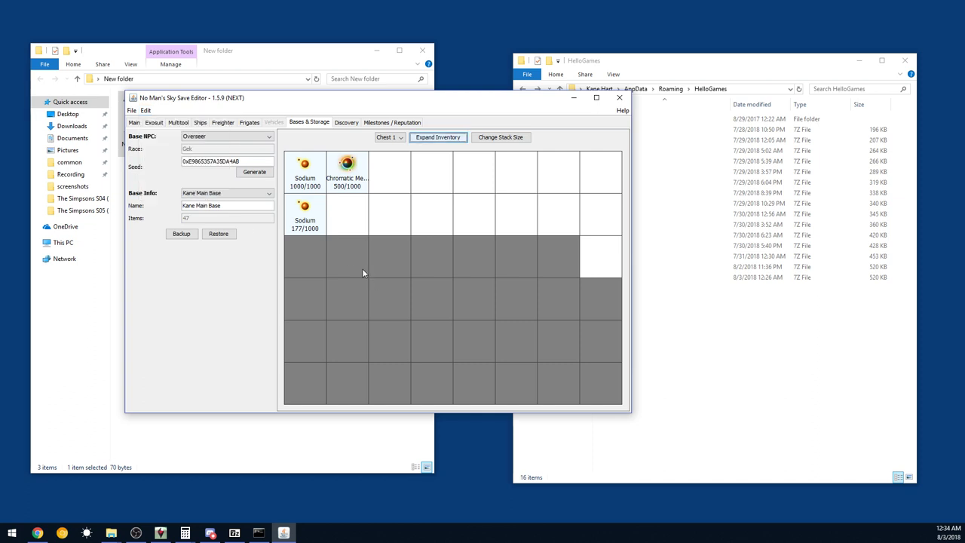
- Enable the first five slots in the third row of Chest 1's inventory
{"action": "right_click", "coordinate": [294, 250]}
{"action": "left_click", "coordinate": [319, 255]}
{"action": "right_click", "coordinate": [338, 254]}
{"action": "left_click", "coordinate": [374, 261]}
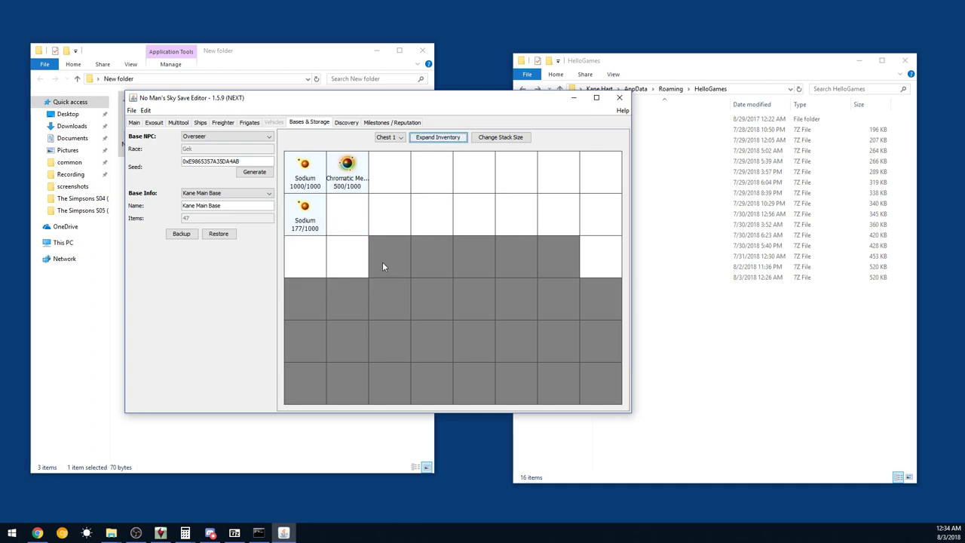
{"action": "right_click", "coordinate": [389, 260]}
{"action": "left_click", "coordinate": [406, 266]}
{"action": "right_click", "coordinate": [420, 261]}
{"action": "left_click", "coordinate": [437, 267]}
{"action": "right_click", "coordinate": [467, 260]}
{"action": "left_click", "coordinate": [485, 267]}
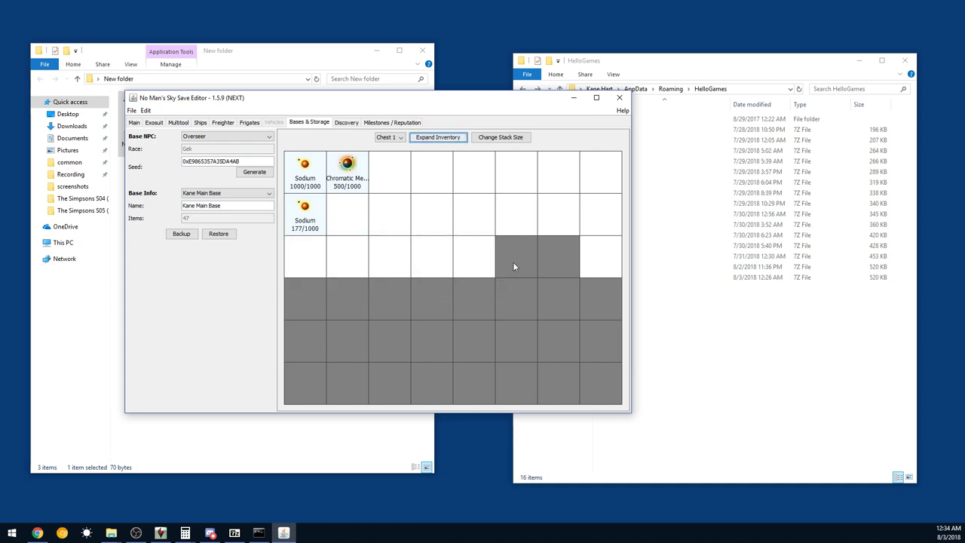
- Enable the sixth and seventh slots in Chest 1's third row and the last slot in its fourth row
{"action": "right_click", "coordinate": [513, 266]}
{"action": "left_click", "coordinate": [531, 272]}
{"action": "right_click", "coordinate": [559, 262]}
{"action": "left_click", "coordinate": [577, 268]}
{"action": "right_click", "coordinate": [607, 290]}
{"action": "left_click", "coordinate": [625, 295]}
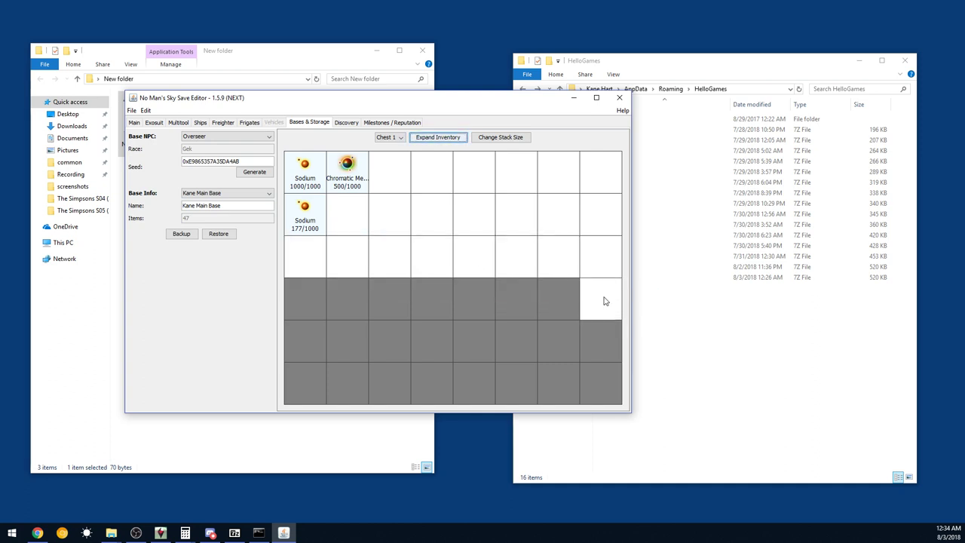
- Enable the seventh, sixth and fifth slots in the fourth row of Chest 1's inventory
{"action": "right_click", "coordinate": [570, 299]}
{"action": "left_click", "coordinate": [589, 306]}
{"action": "right_click", "coordinate": [512, 299]}
{"action": "left_click", "coordinate": [530, 306]}
{"action": "right_click", "coordinate": [455, 299]}
{"action": "left_click", "coordinate": [473, 305]}
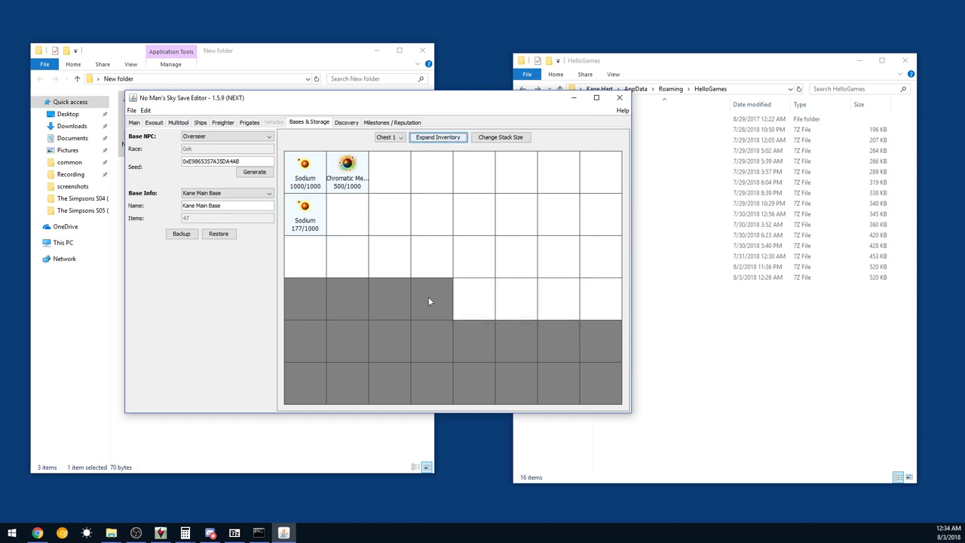
- Enable the first four slots in the fourth row of Chest 1's inventory
{"action": "right_click", "coordinate": [428, 302]}
{"action": "left_click", "coordinate": [446, 308]}
{"action": "right_click", "coordinate": [404, 303]}
{"action": "left_click", "coordinate": [422, 309]}
{"action": "right_click", "coordinate": [343, 297]}
{"action": "left_click", "coordinate": [361, 304]}
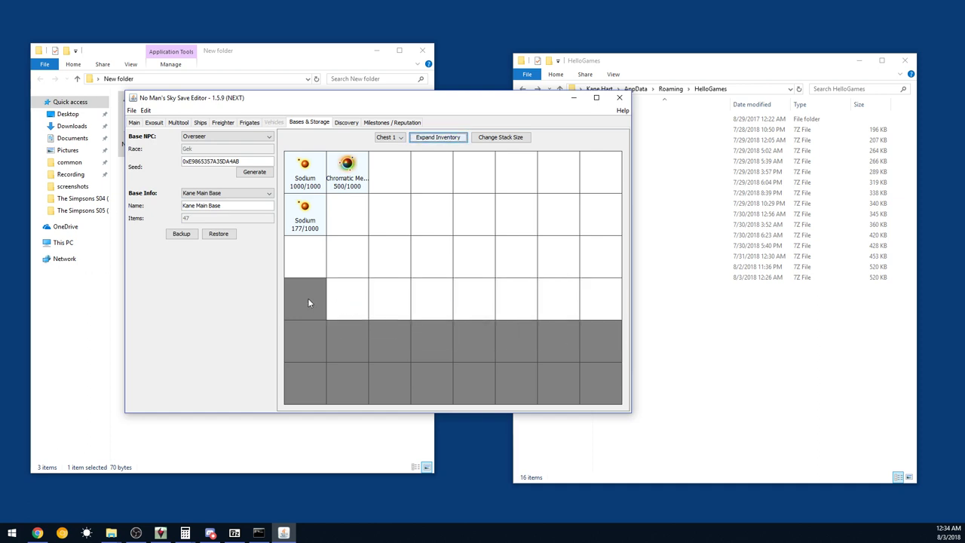
{"action": "right_click", "coordinate": [308, 302]}
{"action": "left_click", "coordinate": [326, 308]}
- Enable the first five slots in the fifth row of Chest 1's inventory
{"action": "right_click", "coordinate": [304, 336]}
{"action": "left_click", "coordinate": [322, 341]}
{"action": "right_click", "coordinate": [363, 352]}
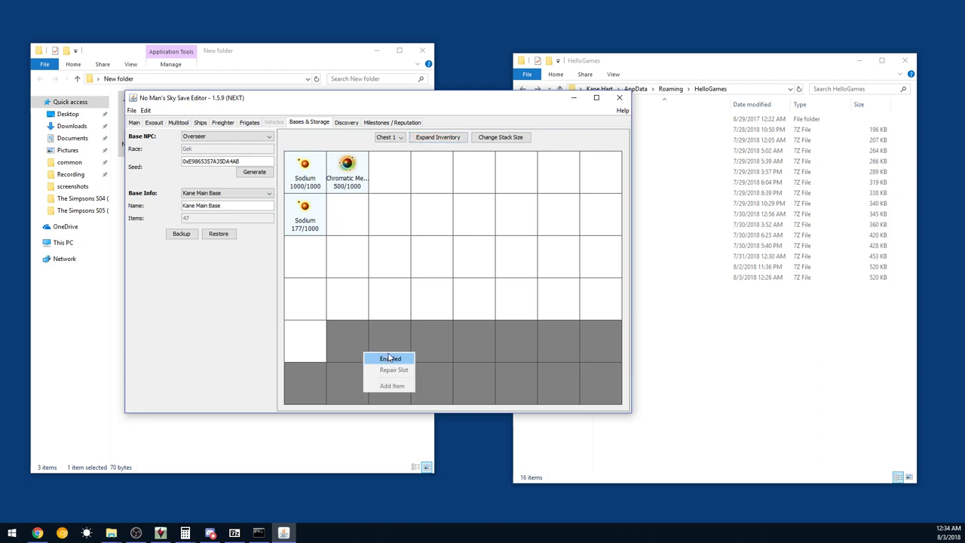
{"action": "left_click", "coordinate": [390, 358]}
{"action": "right_click", "coordinate": [395, 345]}
{"action": "left_click", "coordinate": [412, 350]}
{"action": "right_click", "coordinate": [435, 344]}
{"action": "left_click", "coordinate": [453, 350]}
{"action": "right_click", "coordinate": [474, 343]}
{"action": "left_click", "coordinate": [492, 349]}
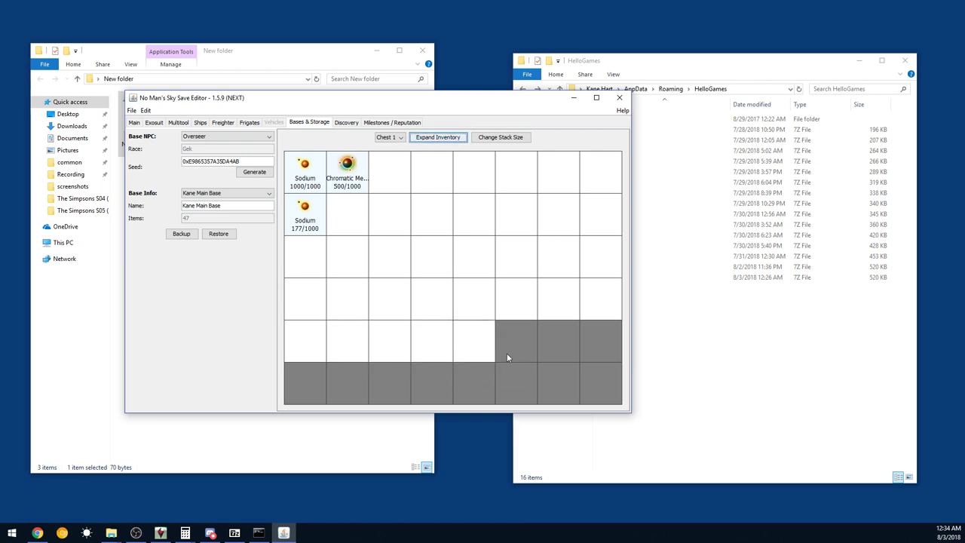
- Enable the sixth, seventh and eighth slots in the fifth row of Chest 1's inventory
{"action": "right_click", "coordinate": [528, 349]}
{"action": "left_click", "coordinate": [546, 355]}
{"action": "right_click", "coordinate": [570, 348]}
{"action": "left_click", "coordinate": [588, 354]}
{"action": "right_click", "coordinate": [600, 345]}
{"action": "left_click", "coordinate": [604, 357]}
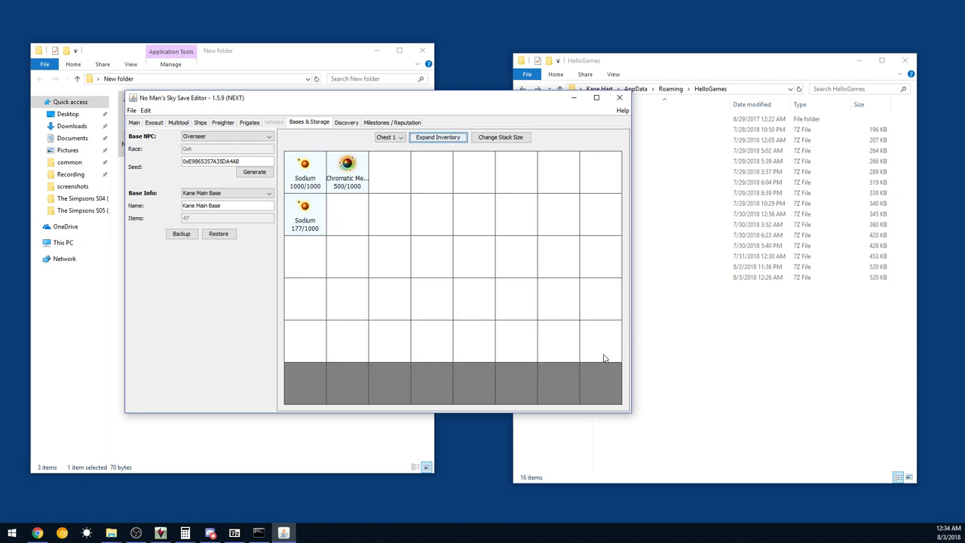
- Enable the last five slots in the sixth row of Chest 1's inventory
{"action": "right_click", "coordinate": [599, 372]}
{"action": "left_click", "coordinate": [611, 376]}
{"action": "right_click", "coordinate": [571, 380]}
{"action": "left_click", "coordinate": [577, 384]}
{"action": "right_click", "coordinate": [509, 370]}
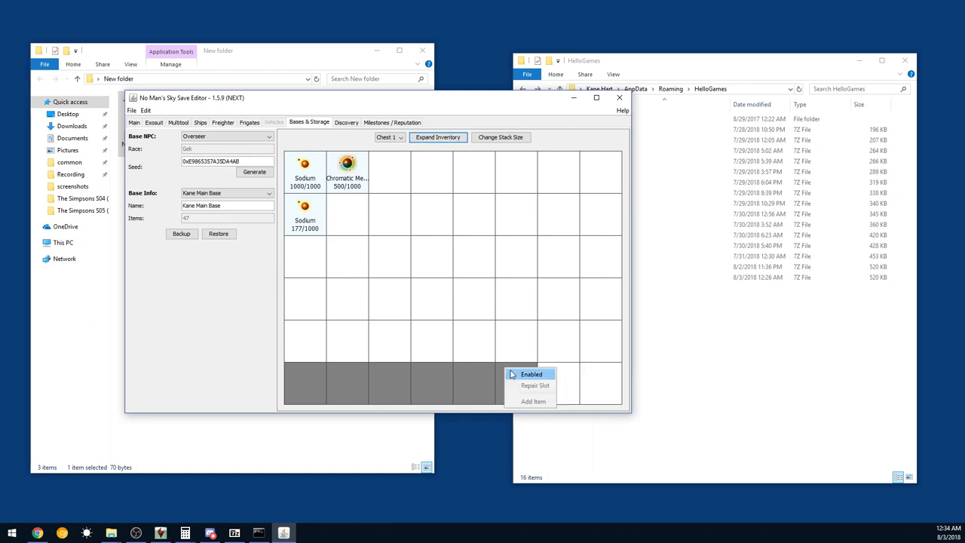
{"action": "left_click", "coordinate": [510, 374]}
{"action": "right_click", "coordinate": [490, 372]}
{"action": "left_click", "coordinate": [497, 380]}
{"action": "right_click", "coordinate": [438, 376]}
{"action": "left_click", "coordinate": [449, 382]}
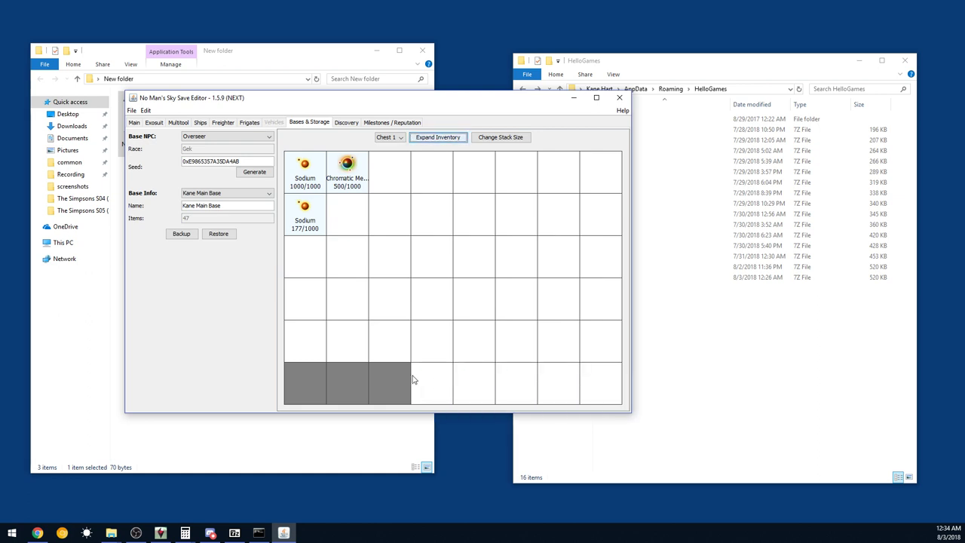
- Enable the first three slots in the sixth row of Chest 1's inventory
{"action": "right_click", "coordinate": [379, 373]}
{"action": "left_click", "coordinate": [388, 380]}
{"action": "right_click", "coordinate": [348, 372]}
{"action": "left_click", "coordinate": [357, 378]}
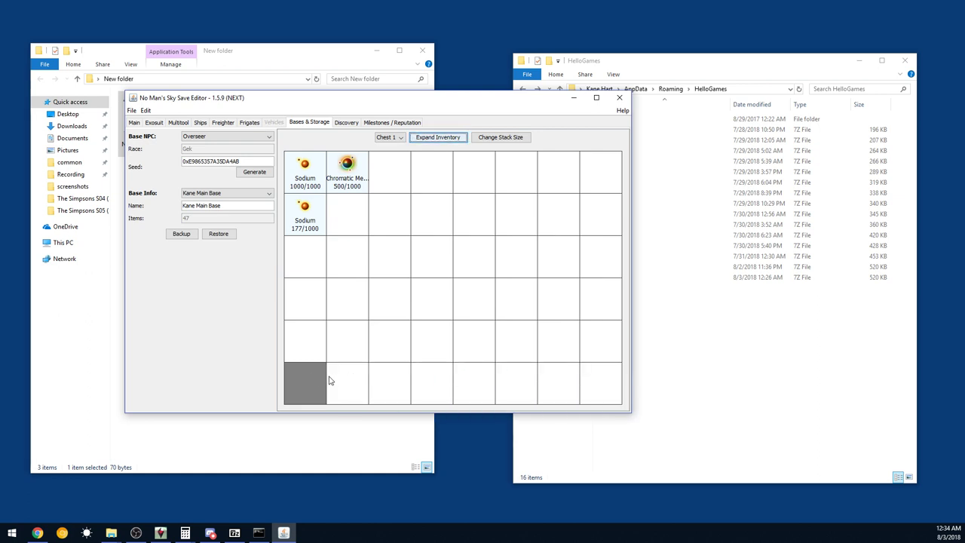
{"action": "right_click", "coordinate": [307, 376]}
{"action": "left_click", "coordinate": [317, 380]}
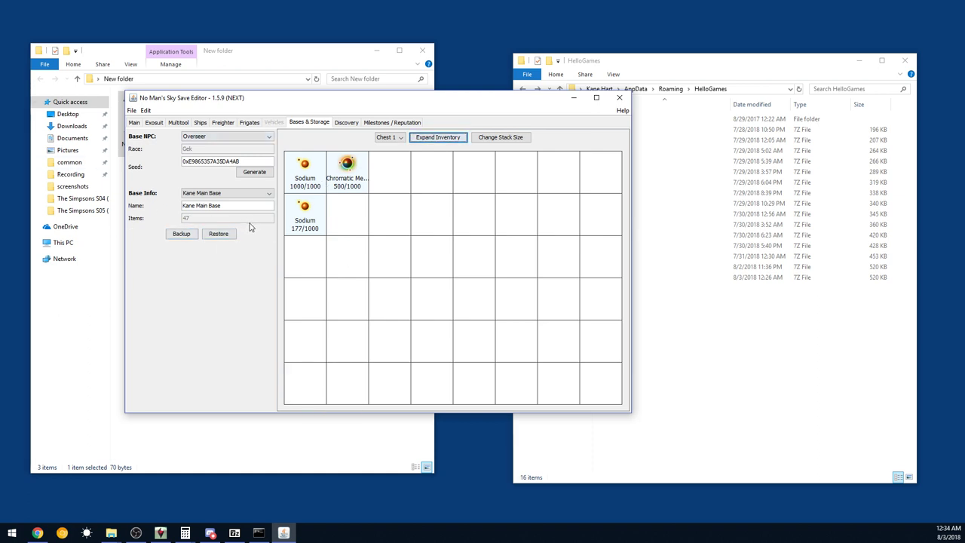
- Save the edited file, and reload the 8/3/2018 (00:34) autosave in No Man's Sky
{"action": "left_click", "coordinate": [134, 112]}
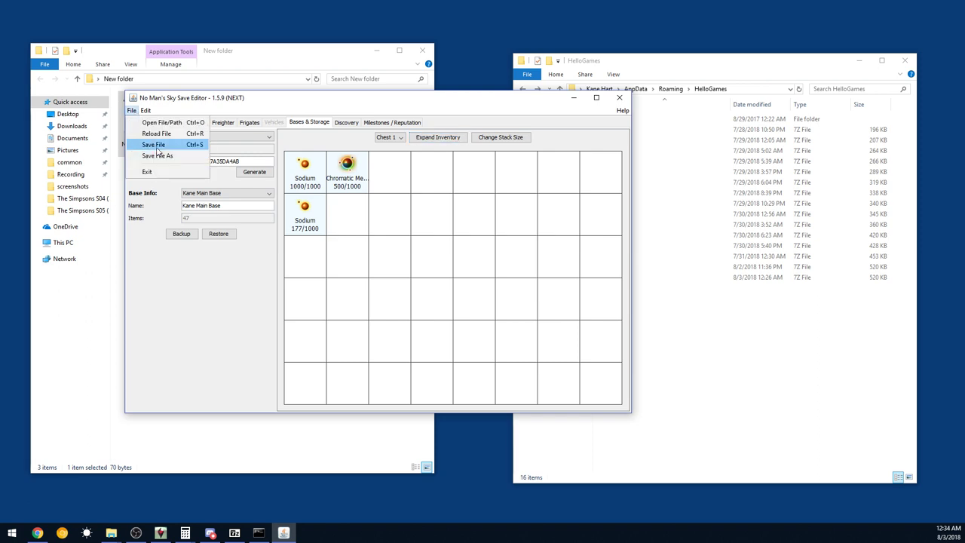
{"action": "left_click", "coordinate": [156, 148]}
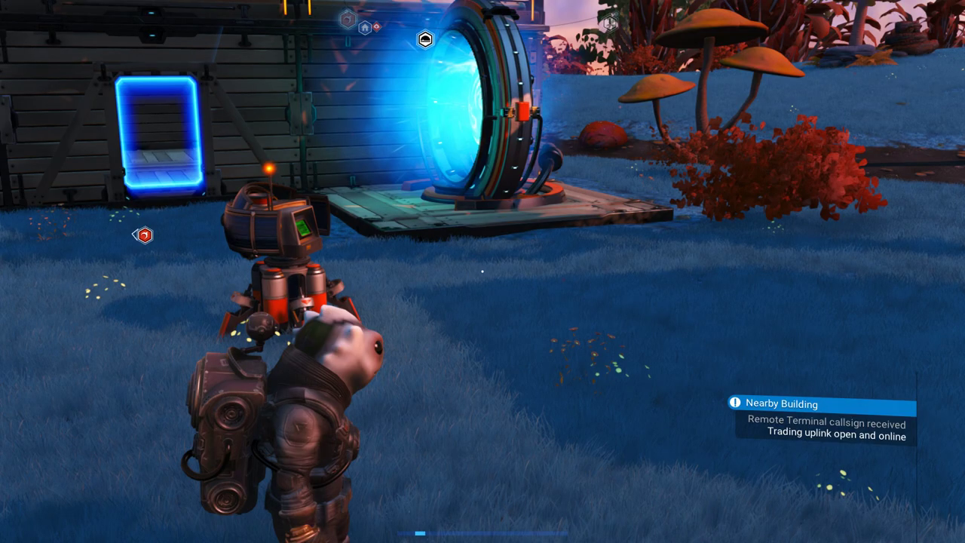
{"action": "key", "text": "w"}
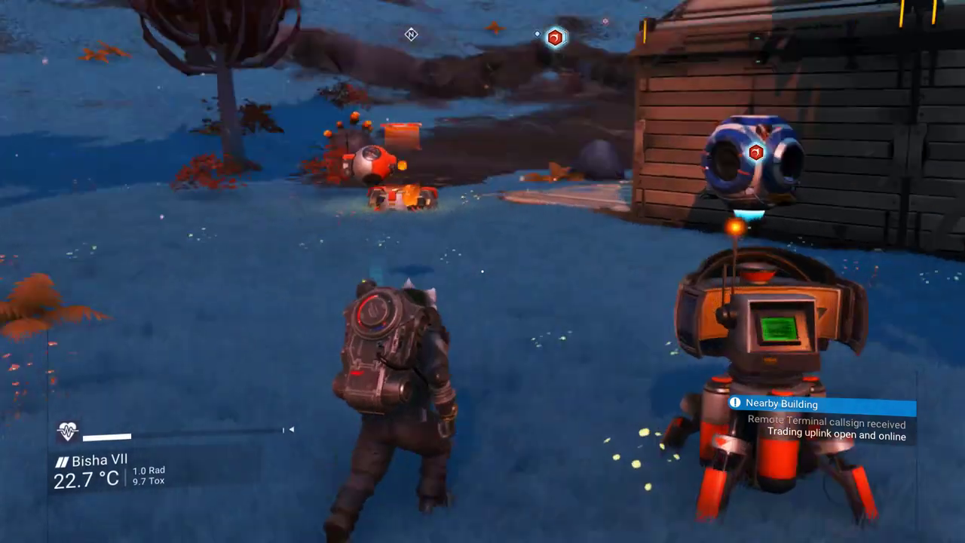
{"action": "key", "text": "Escape"}
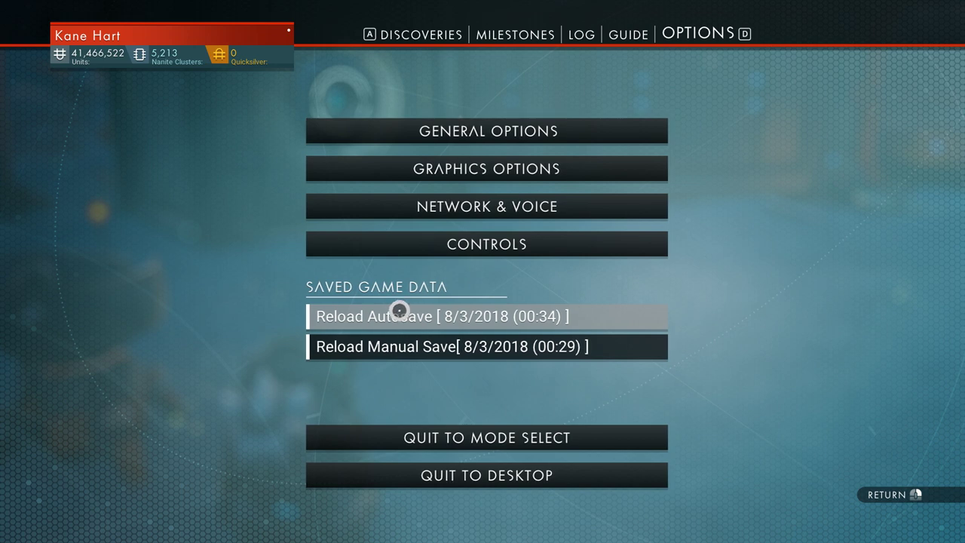
{"action": "left_click", "coordinate": [572, 318]}
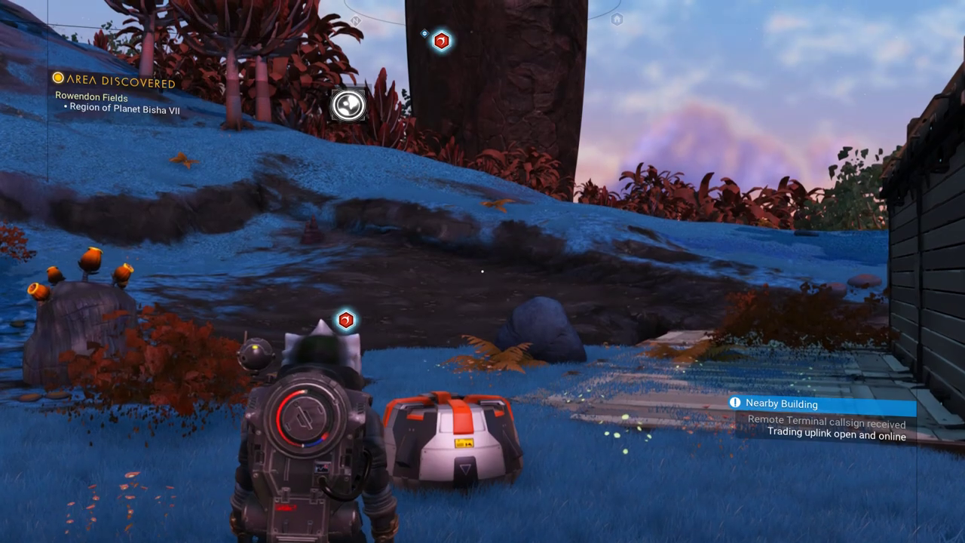
- Walk to the storage container at the base and open its inventory
{"action": "key", "text": "w"}
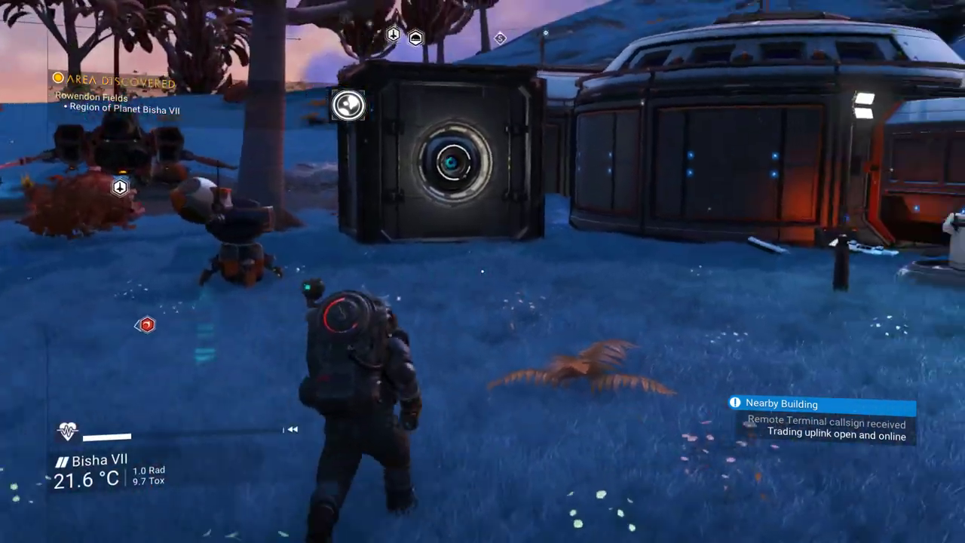
{"action": "key", "text": "w"}
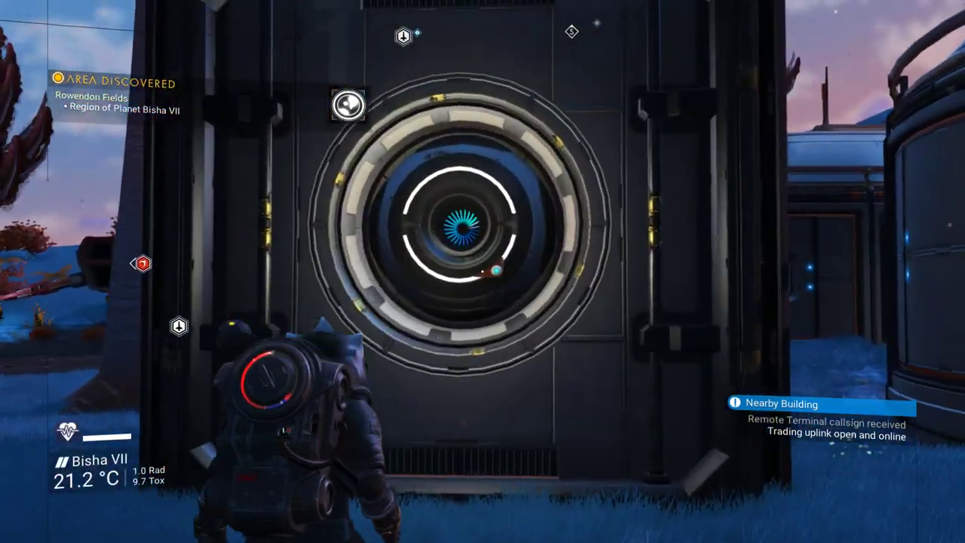
{"action": "key", "text": "e"}
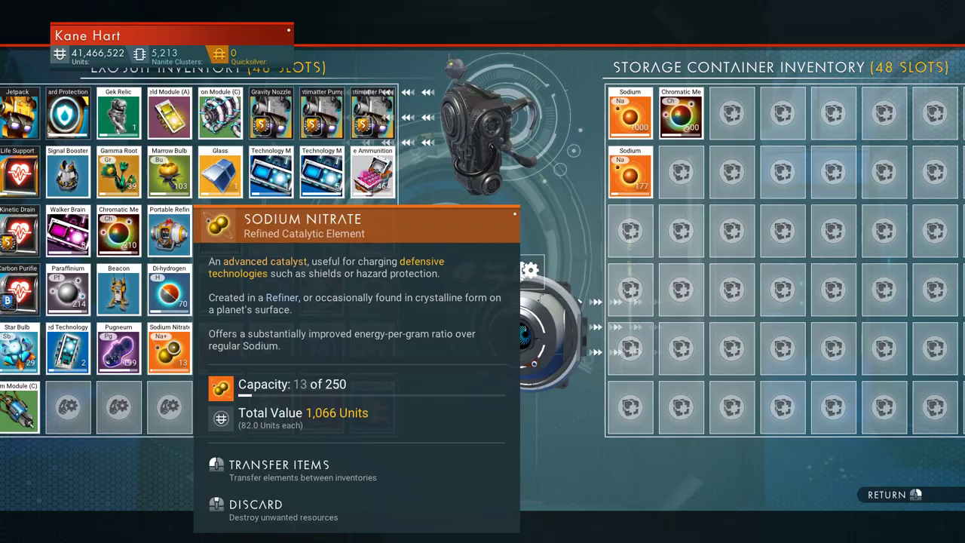
- Transfer the Sodium Nitrate, 210 Chromatic Metal, Salvaged Technology, Paraffinium, Quad Servo and Walker Brain from the exosuit to the storage container
{"action": "left_click", "coordinate": [279, 464]}
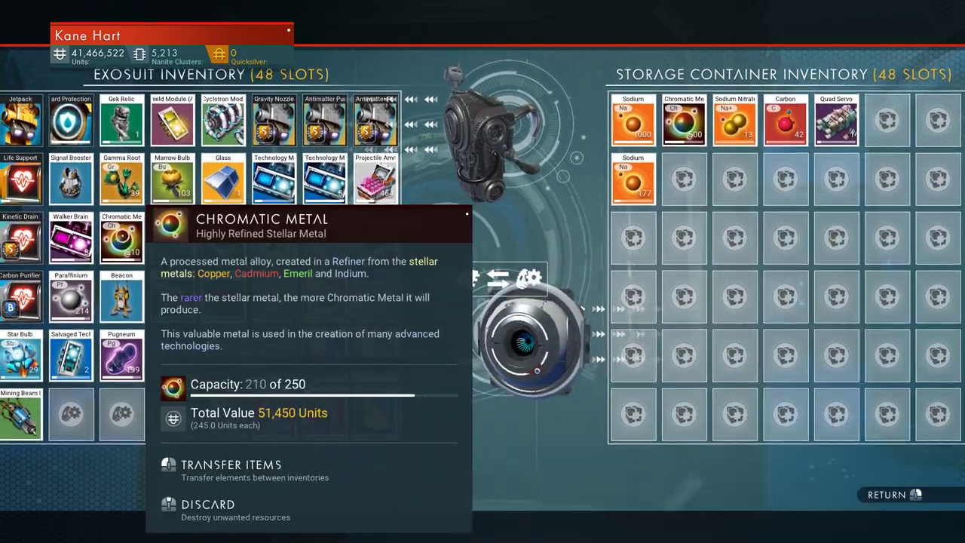
{"action": "left_click", "coordinate": [98, 236]}
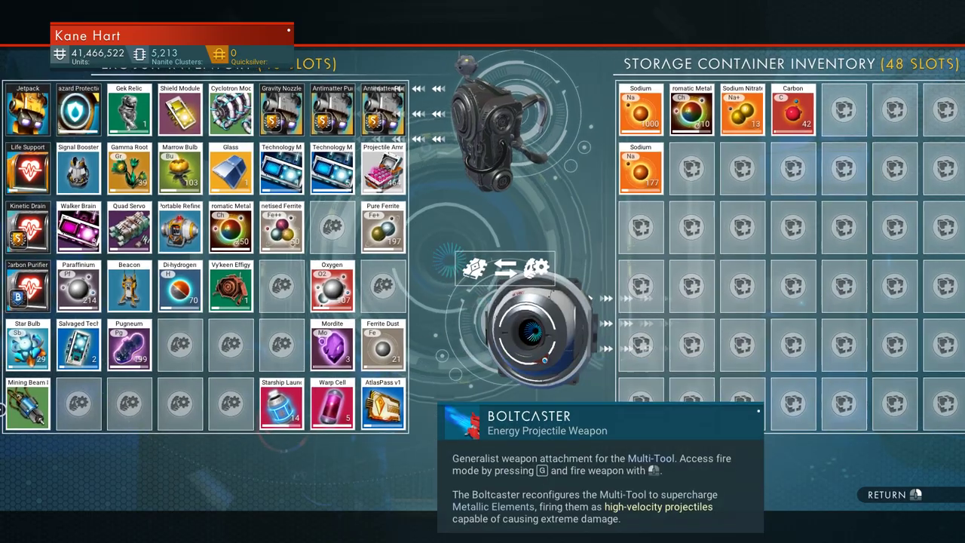
{"action": "left_click", "coordinate": [87, 353]}
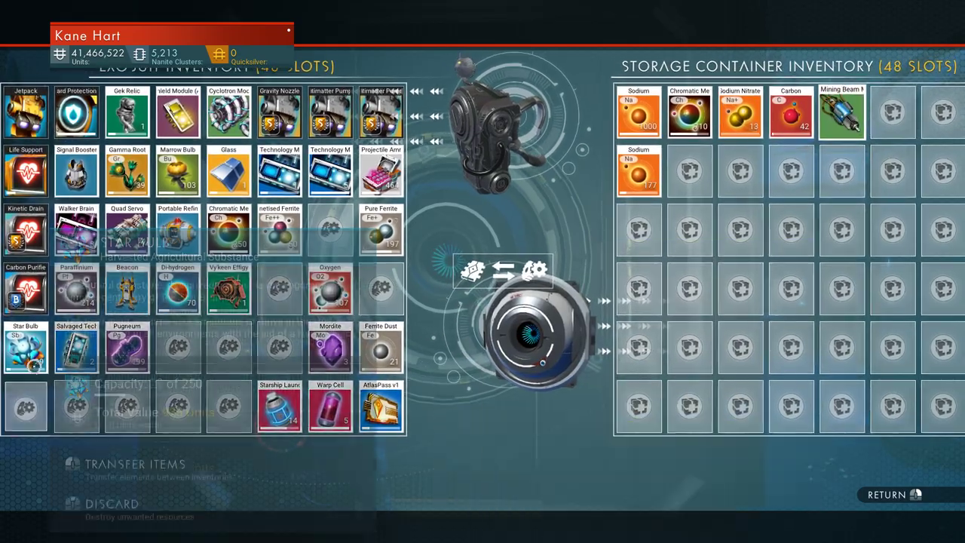
{"action": "left_click", "coordinate": [74, 289]}
{"action": "left_click", "coordinate": [125, 230]}
{"action": "left_click", "coordinate": [73, 230]}
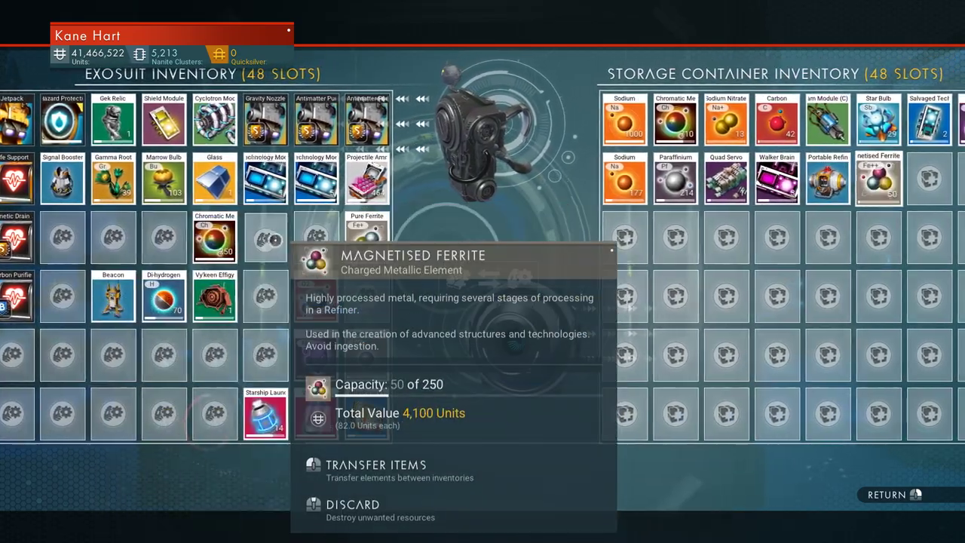
- Transfer the Magnetised Ferrite, Pure Ferrite, Mordite, AtlasPass v1, Warp Cell and Starship Launch Fuel from the exosuit to the storage container
{"action": "left_click", "coordinate": [270, 236]}
{"action": "left_click", "coordinate": [372, 236]}
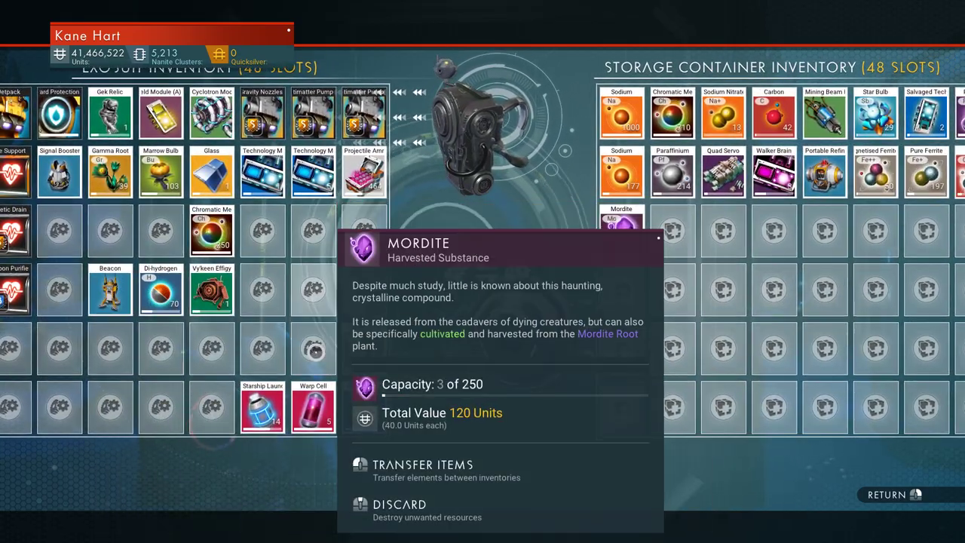
{"action": "left_click", "coordinate": [321, 354]}
{"action": "left_click", "coordinate": [372, 413]}
{"action": "left_click", "coordinate": [311, 403]}
{"action": "left_click", "coordinate": [260, 404]}
- Transfer the Vy'keen Effigy, Di-hydrogen, Beacon and the stack of 250 Chromatic Metal from the exosuit to the storage container
{"action": "left_click", "coordinate": [209, 285]}
{"action": "left_click", "coordinate": [158, 285]}
{"action": "left_click", "coordinate": [107, 284]}
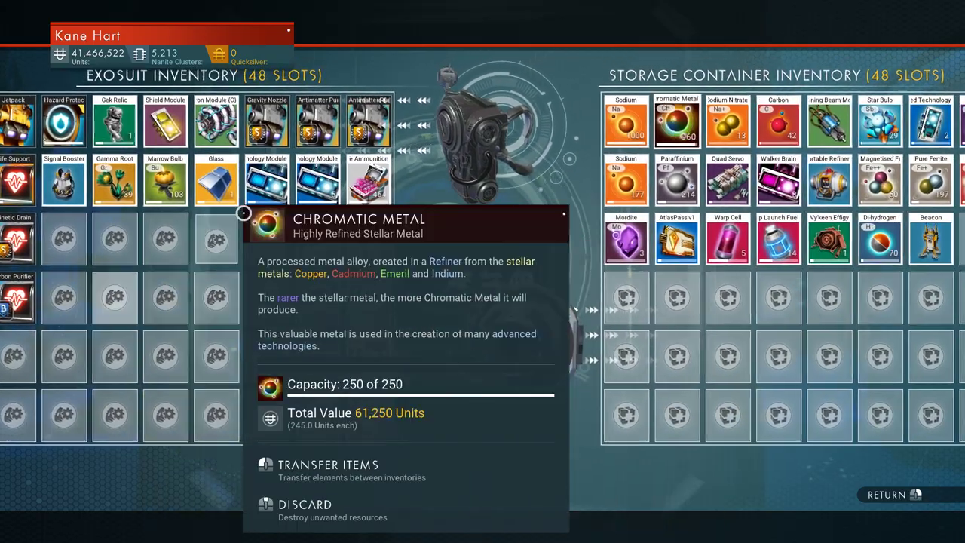
{"action": "left_click", "coordinate": [209, 226]}
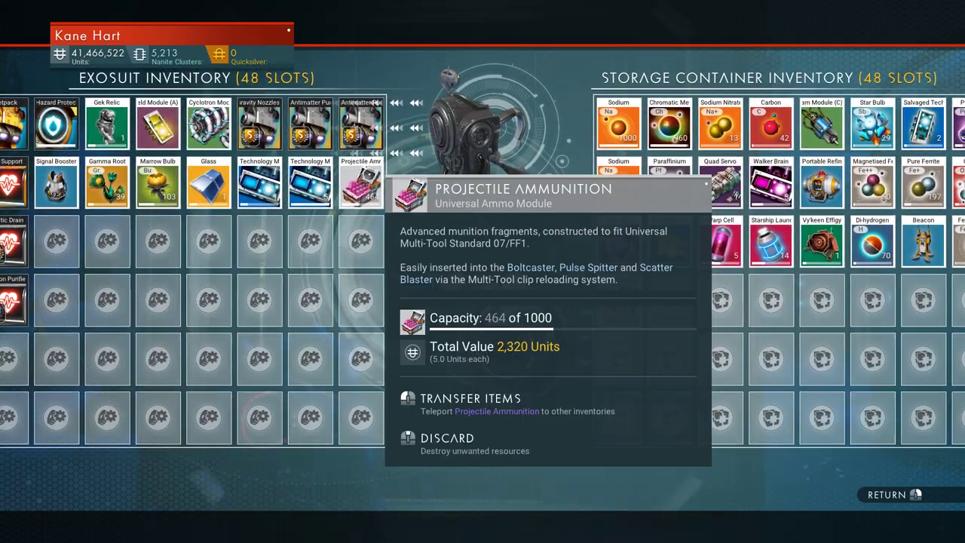